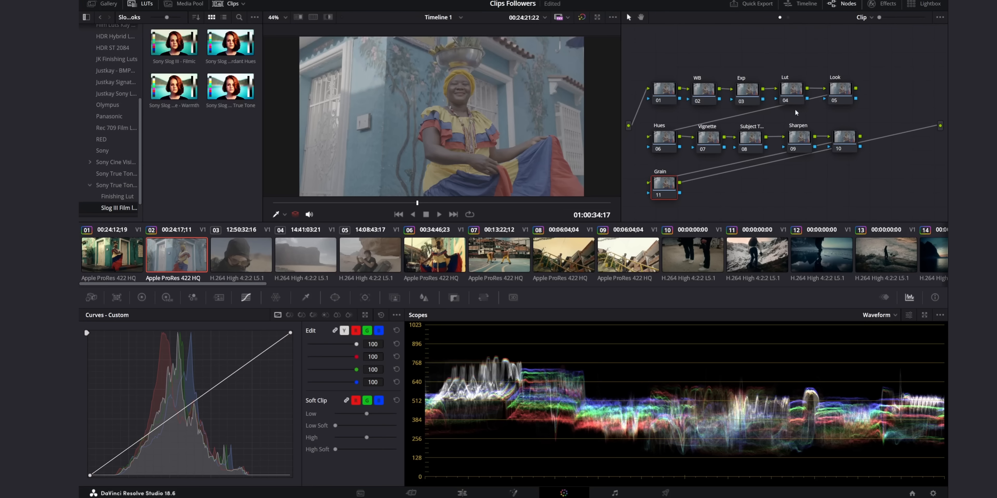
# Apply the Sony Slog III - True Tone - Warmth LUT to the Lut node.
pyautogui.click(795, 93)
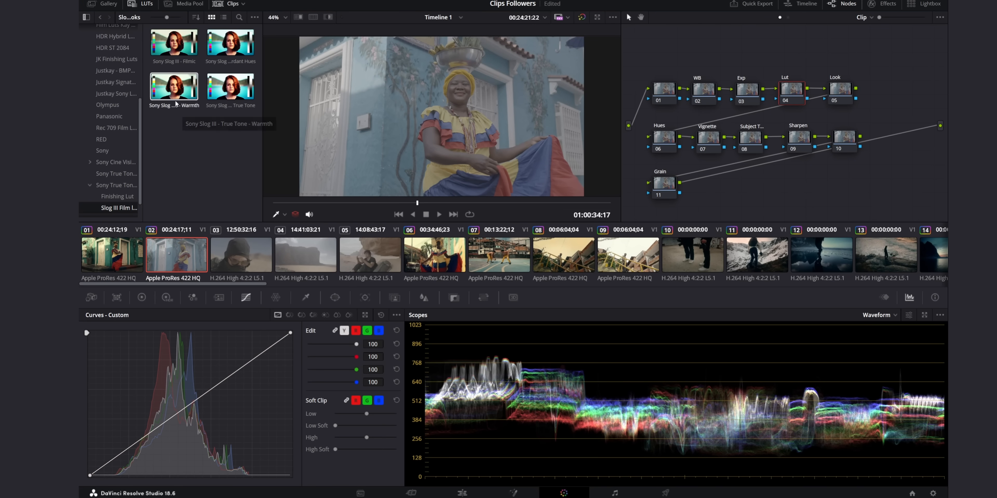
pyautogui.moveTo(170, 96); pyautogui.dragTo(789, 91)
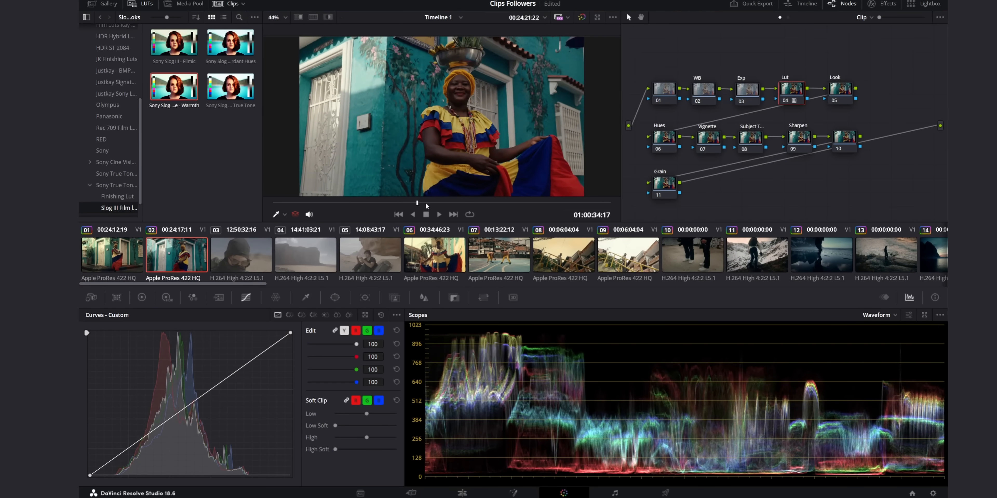
# Go to an earlier frame of the clip and compare the image with and without the grade.
pyautogui.moveTo(424, 203); pyautogui.dragTo(379, 202)
pyautogui.click(582, 17)
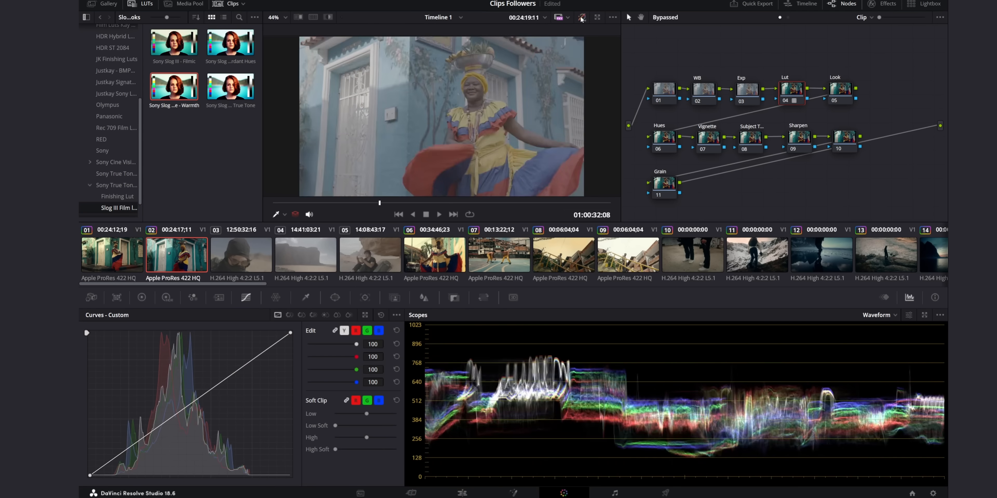
pyautogui.click(582, 17)
pyautogui.click(582, 18)
pyautogui.click(581, 18)
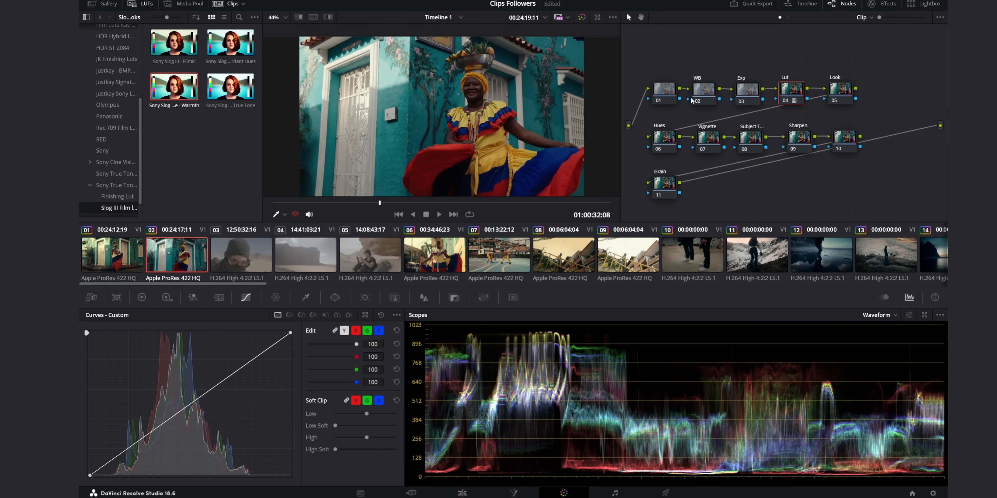
# Warm the white balance on the WB node by setting its temperature to 30.
pyautogui.click(701, 98)
pyautogui.click(148, 300)
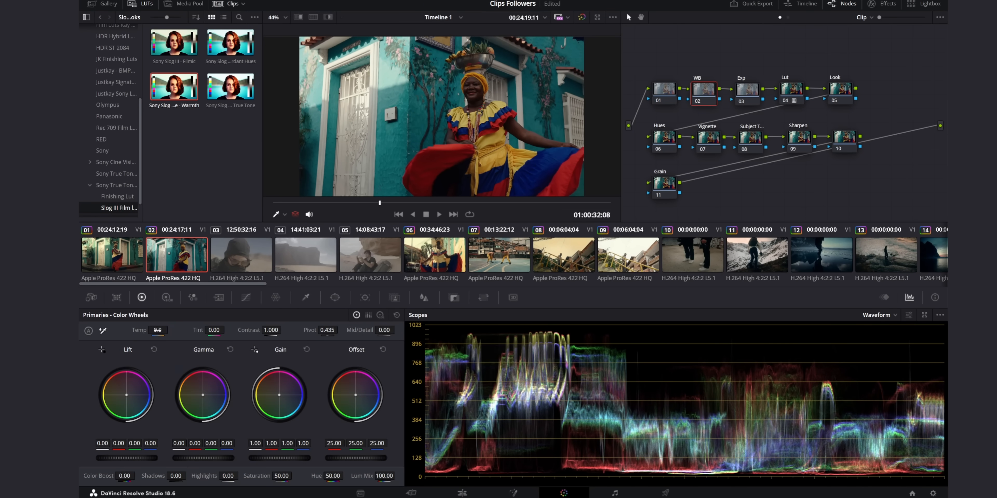
pyautogui.moveTo(157, 330); pyautogui.dragTo(163, 330)
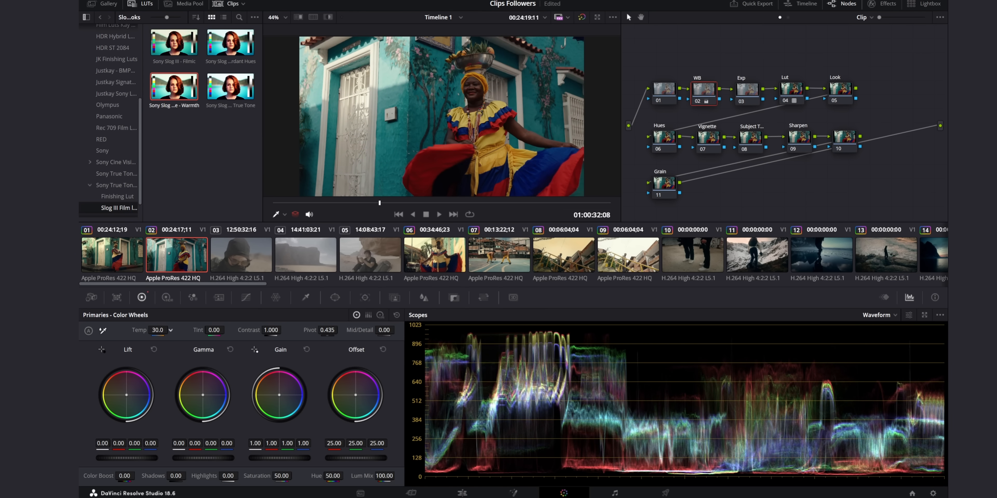
# Darken the image on the Exp node by slightly lowering the white point of the custom curve.
pyautogui.click(748, 93)
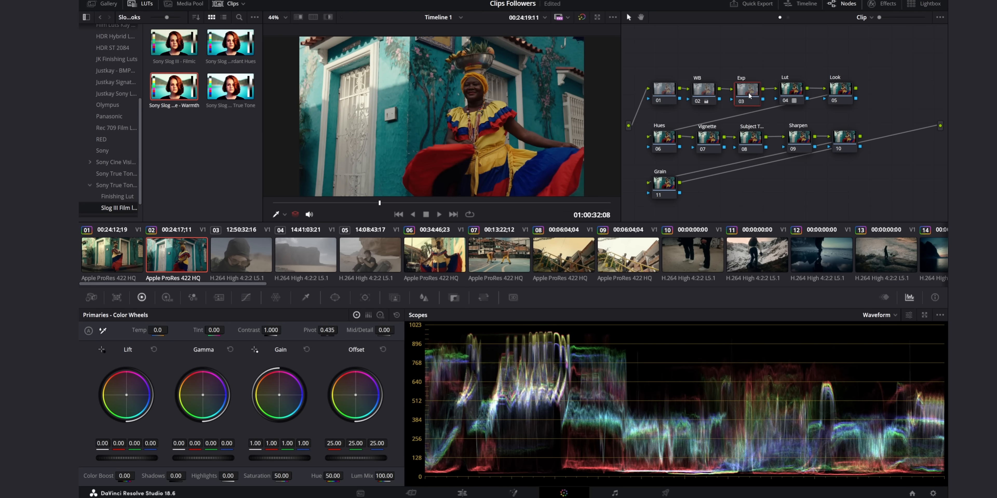
pyautogui.click(246, 298)
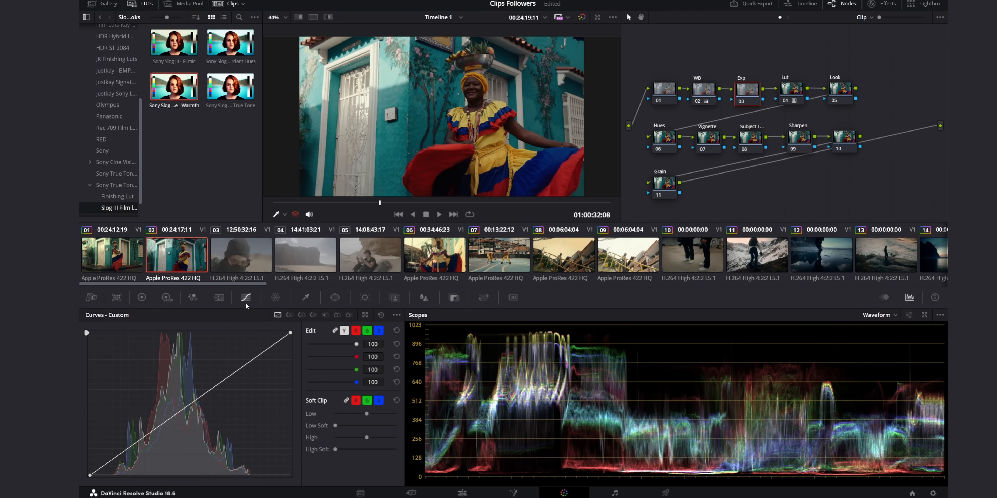
pyautogui.click(148, 301)
pyautogui.click(248, 299)
pyautogui.moveTo(290, 333); pyautogui.dragTo(300, 340)
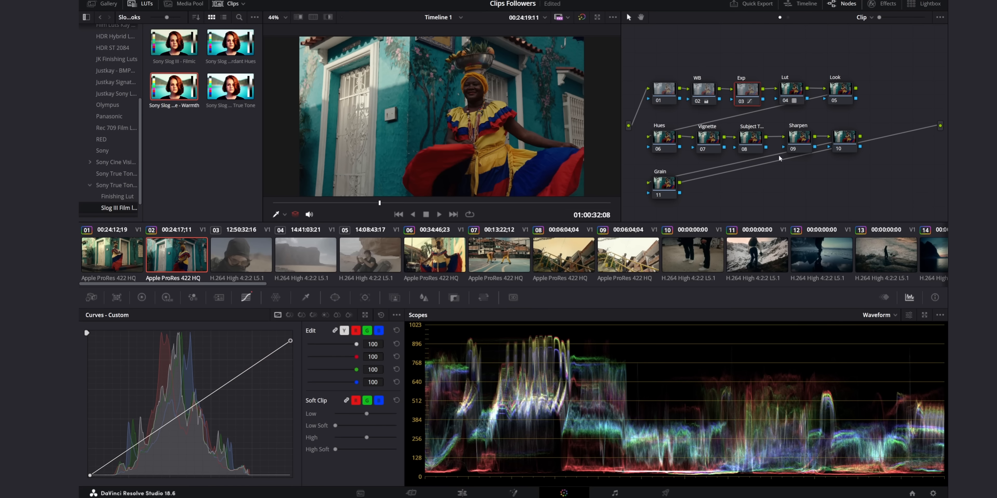
# On the Look node, warm the gain to red 1.09, green 0.99, blue 0.79 and shift gamma to red -0.01, blue 0.01.
pyautogui.click(840, 92)
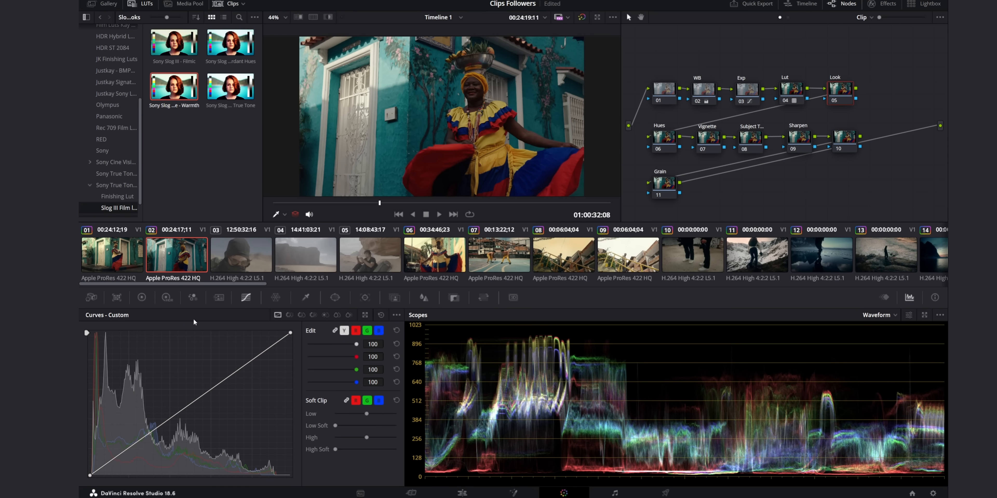
pyautogui.click(193, 298)
pyautogui.click(142, 298)
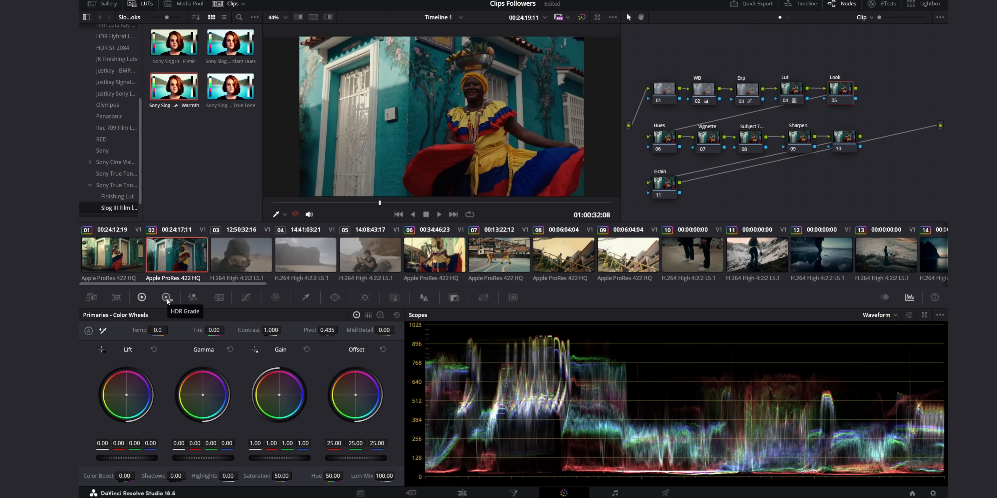
pyautogui.click(167, 298)
pyautogui.click(150, 298)
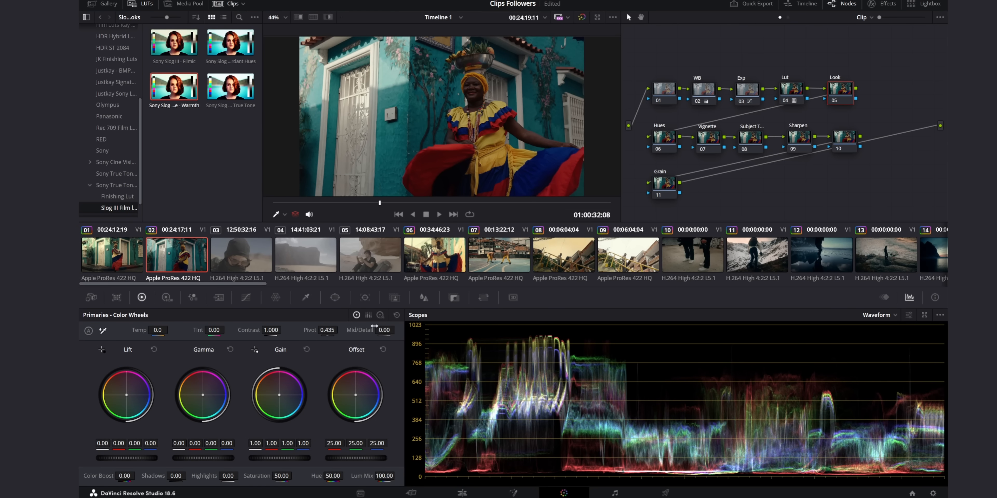
pyautogui.click(380, 315)
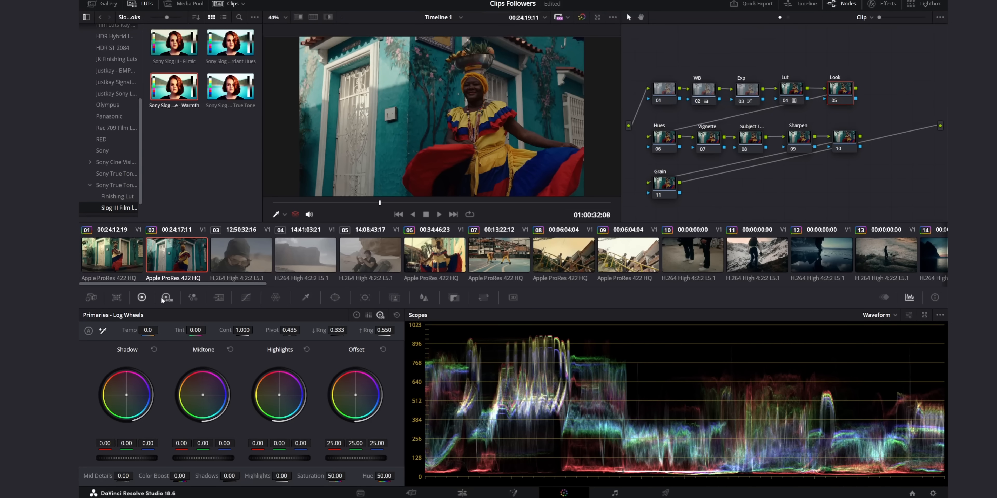
pyautogui.click(356, 315)
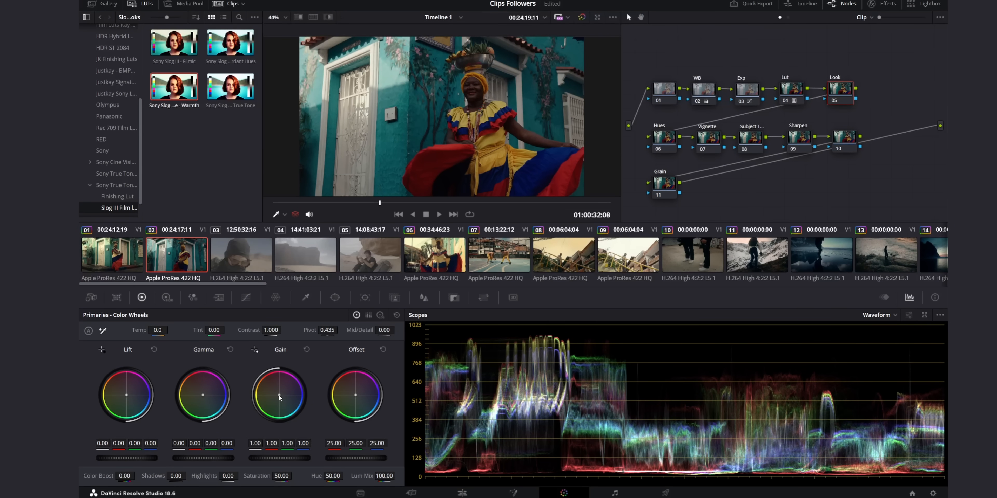
pyautogui.moveTo(279, 395); pyautogui.dragTo(277, 394)
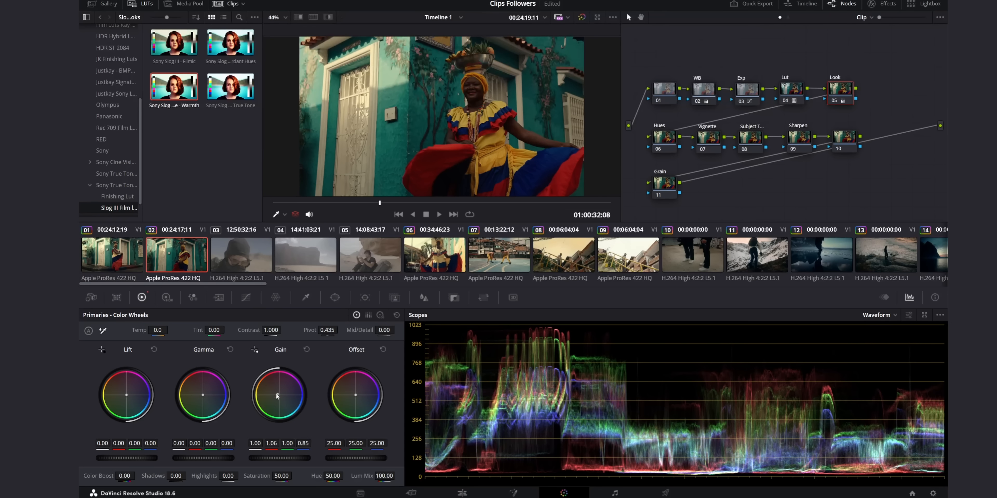
pyautogui.moveTo(204, 396); pyautogui.dragTo(205, 398)
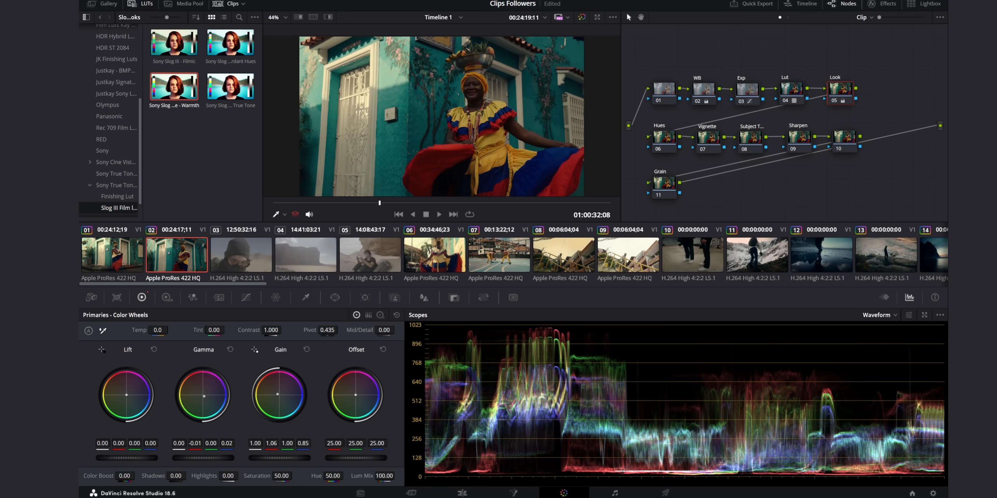
pyautogui.moveTo(276, 394); pyautogui.dragTo(274, 392)
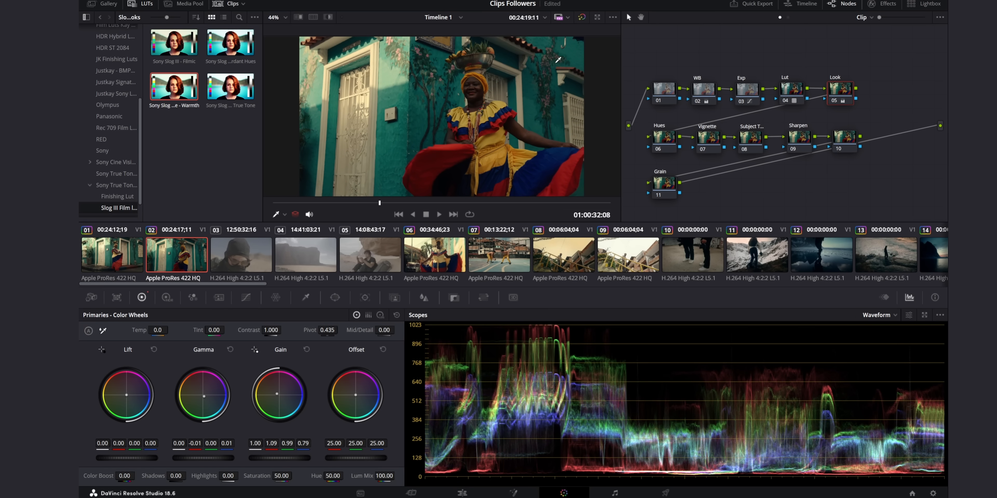
# Compare the image with the full grade bypassed and restored, and with the Look node off and on.
pyautogui.click(582, 20)
pyautogui.click(582, 19)
pyautogui.click(582, 19)
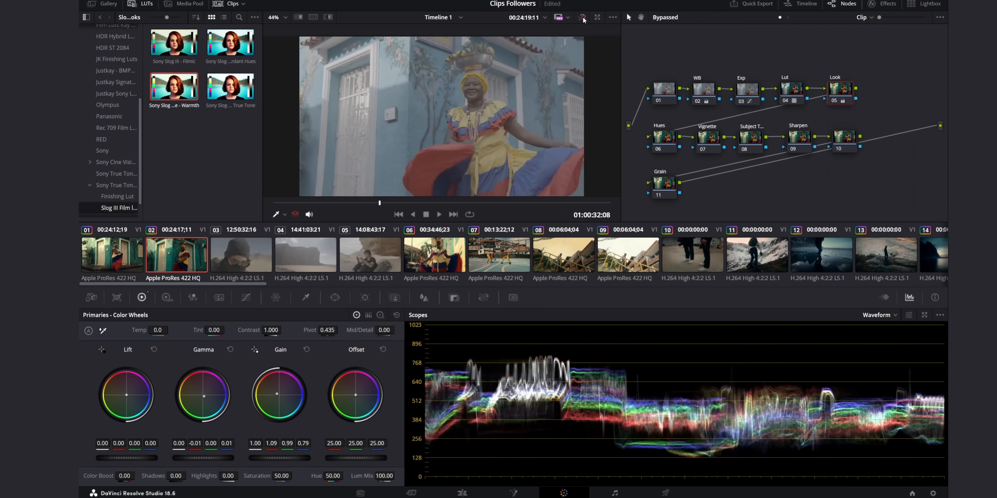
pyautogui.click(582, 20)
pyautogui.click(833, 103)
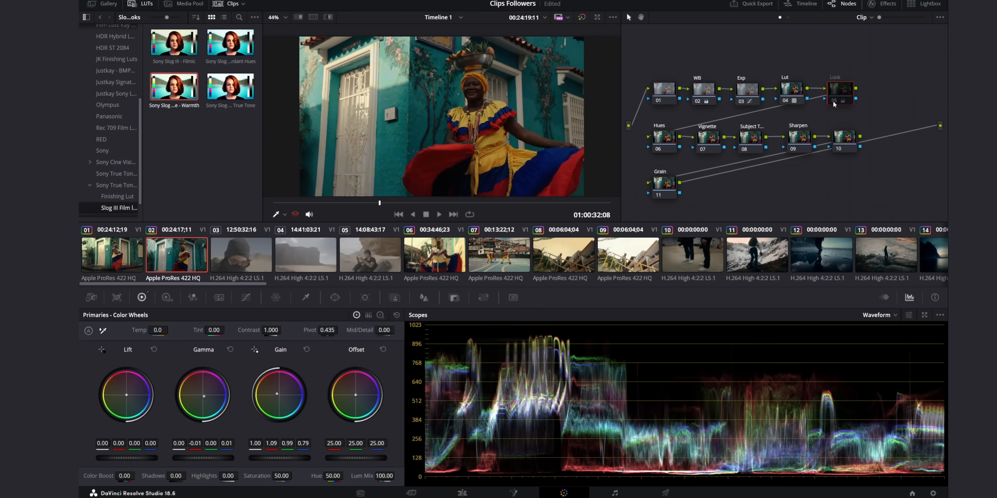
pyautogui.click(834, 101)
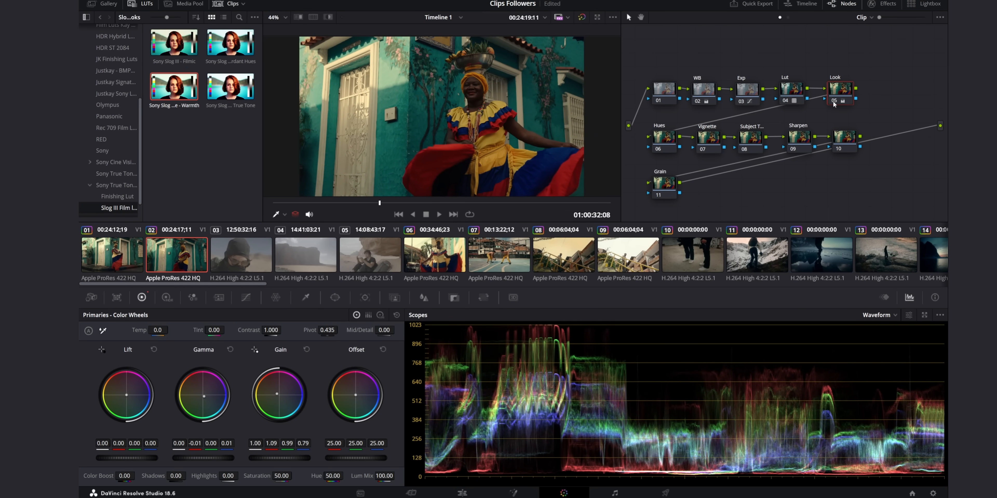
pyautogui.click(834, 101)
# On the Hues node, anchor the Hue Vs Sat curve around the reds and lower the red saturation to 0.74.
pyautogui.click(661, 151)
pyautogui.click(247, 298)
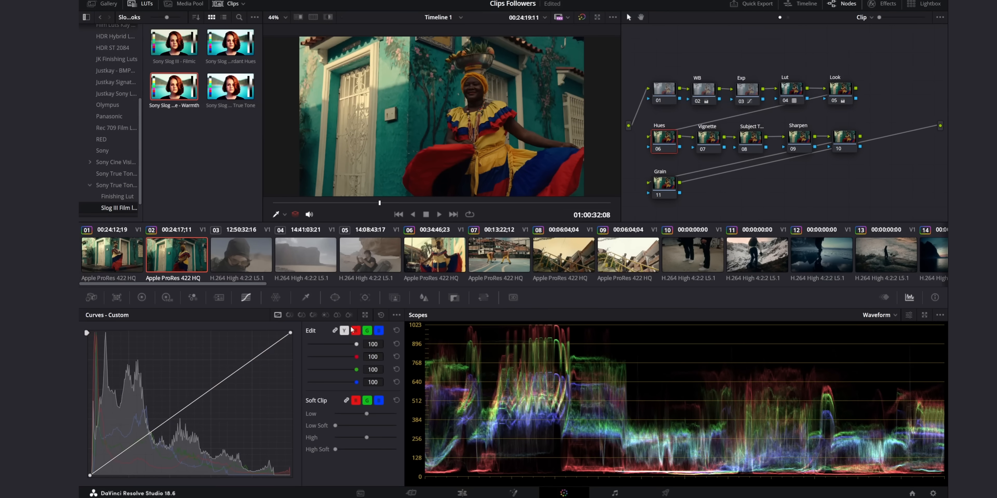
pyautogui.click(300, 315)
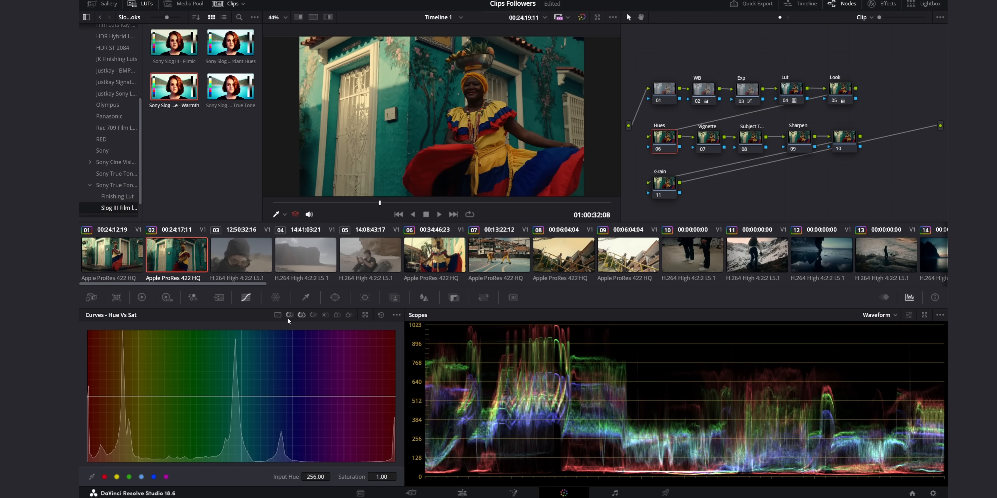
pyautogui.click(148, 395)
pyautogui.click(120, 395)
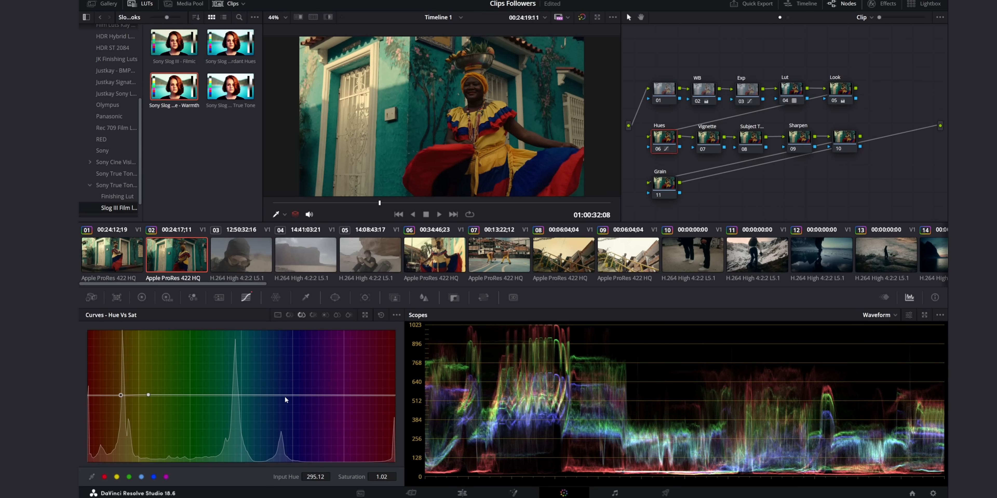
pyautogui.click(291, 395)
pyautogui.click(359, 395)
pyautogui.moveTo(107, 396); pyautogui.dragTo(89, 415)
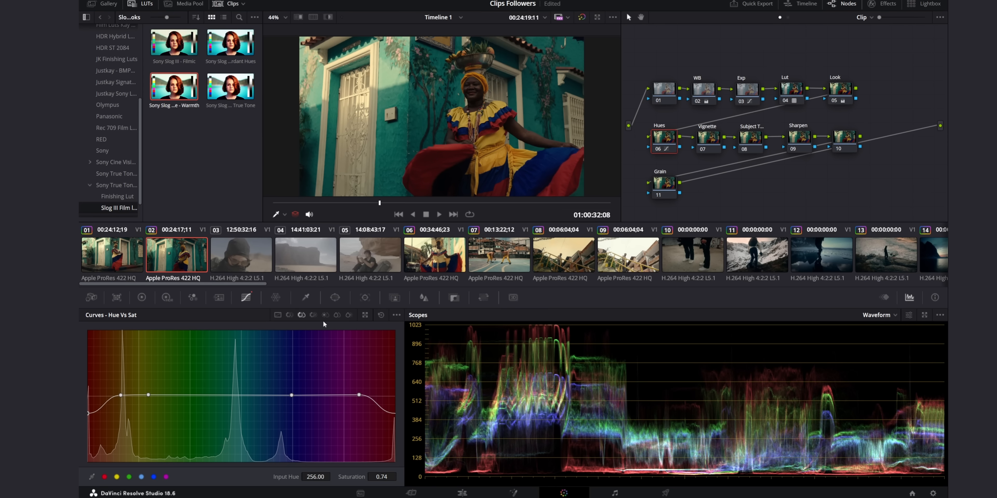
# Anchor the Hue Vs Lum curve on the Hues node and raise the yellow luminance gain to 1.23.
pyautogui.click(313, 315)
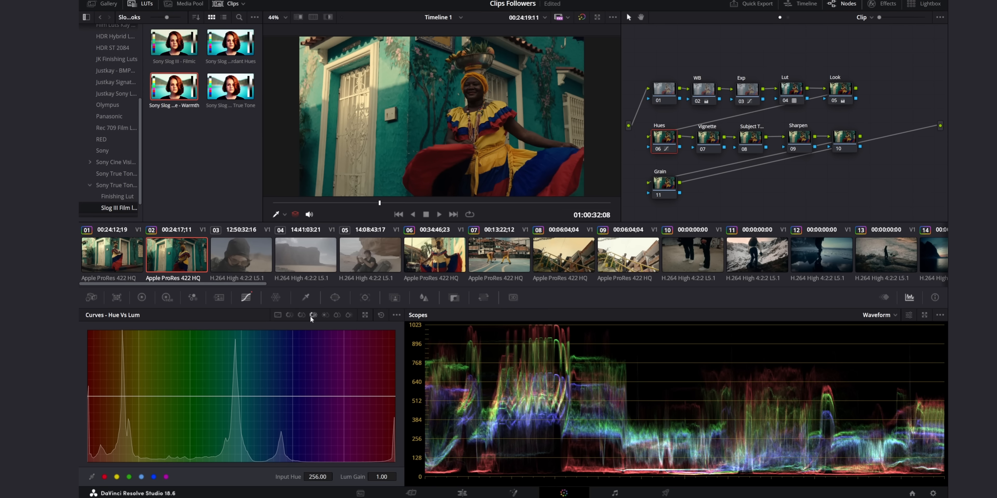
pyautogui.click(139, 395)
pyautogui.click(272, 395)
pyautogui.click(353, 395)
pyautogui.click(201, 395)
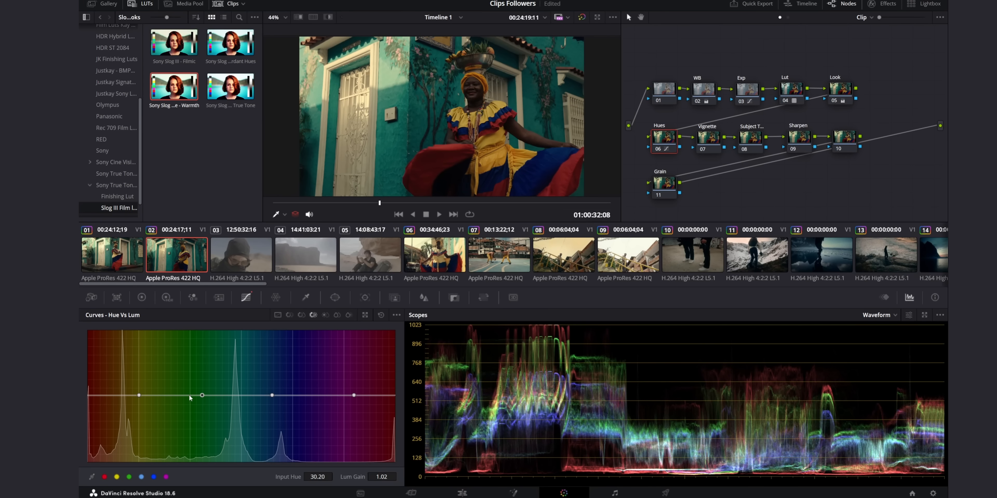
pyautogui.moveTo(121, 398); pyautogui.dragTo(139, 382)
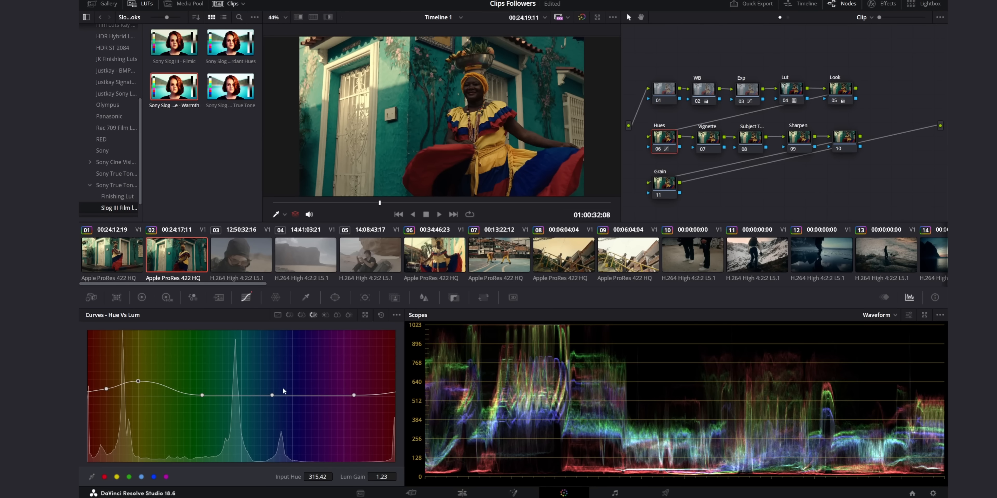
# Add a teal control point to the Hue Vs Sat curve at input hue 71.30 with saturation 1.02.
pyautogui.click(302, 315)
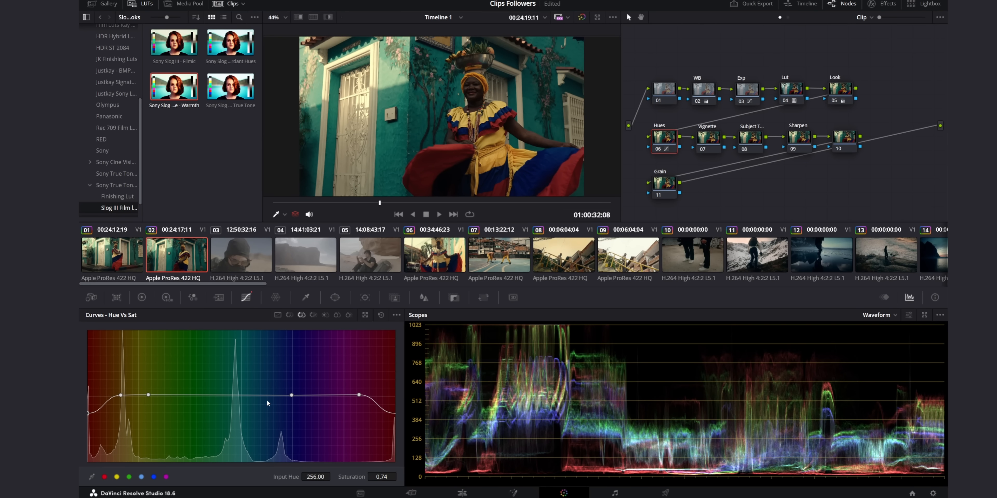
pyautogui.click(243, 397)
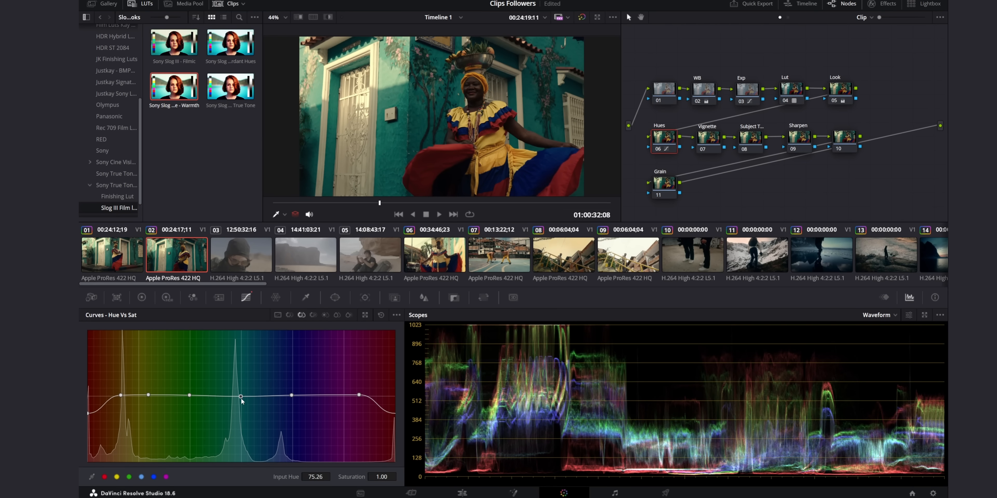
pyautogui.moveTo(240, 397)
pyautogui.mouseDown()
pyautogui.moveTo(237, 410)
pyautogui.moveTo(237, 394)
pyautogui.mouseUp()
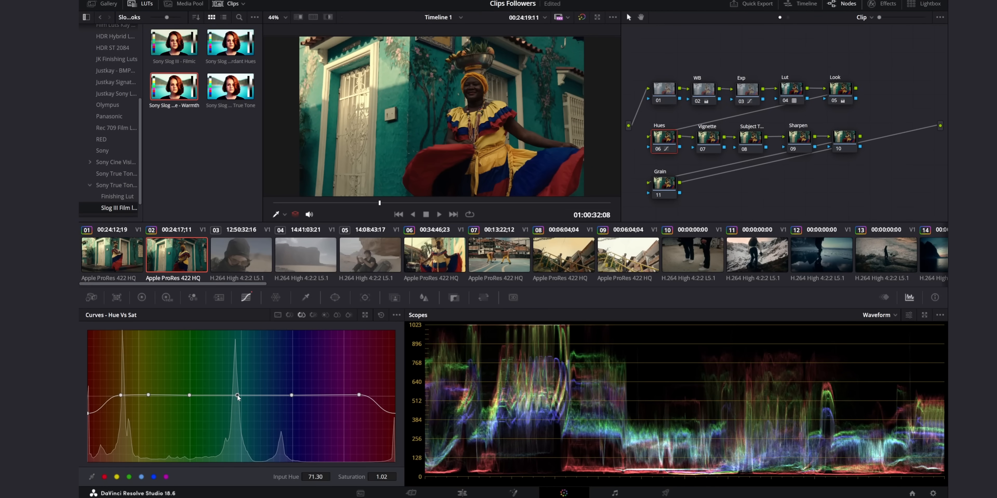
# Anchor the Hue Vs Hue curve and rotate the teal hue at input hue 71.30 by -6.33.
pyautogui.click(312, 314)
pyautogui.click(290, 315)
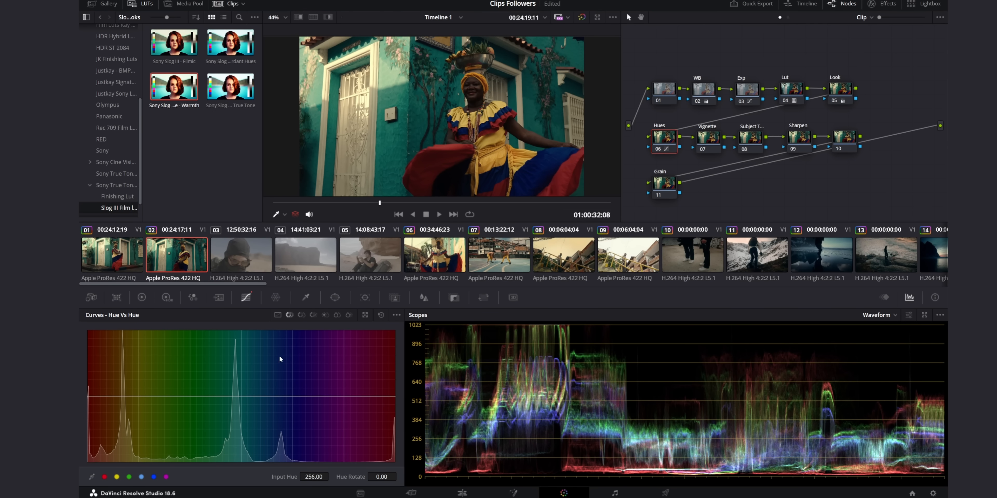
pyautogui.click(236, 395)
pyautogui.click(133, 395)
pyautogui.click(306, 394)
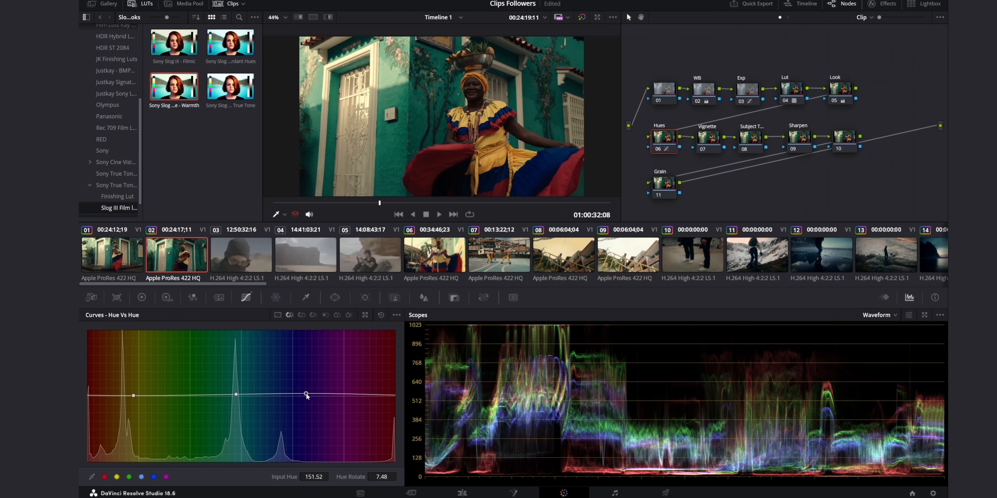
pyautogui.moveTo(236, 394); pyautogui.dragTo(237, 399)
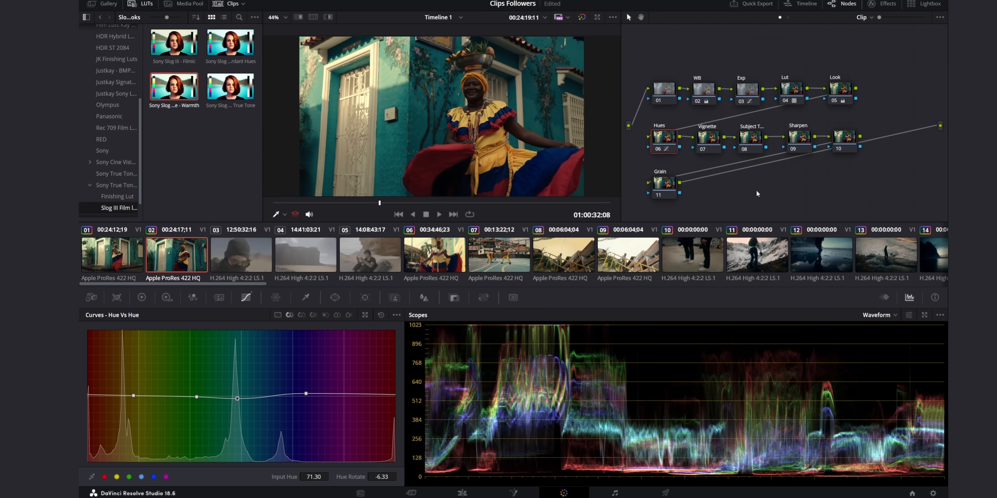
# On the Vignette node, add an inverted circular window widened to aspect 77.12 with a softness of 17.94.
pyautogui.click(710, 146)
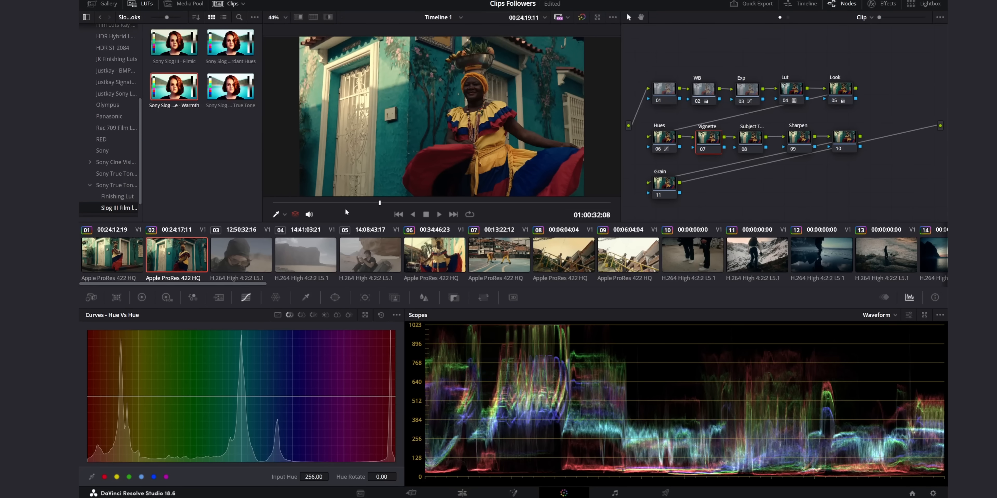
pyautogui.click(334, 297)
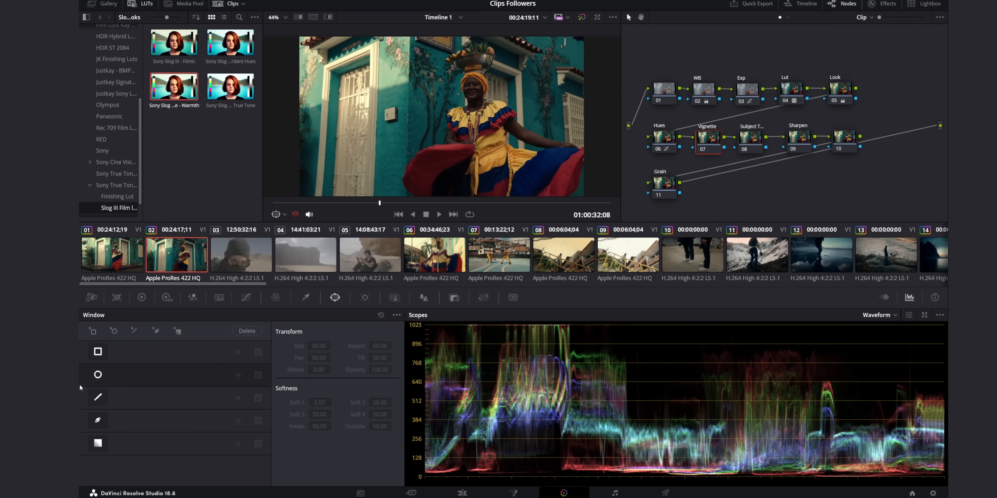
pyautogui.click(97, 374)
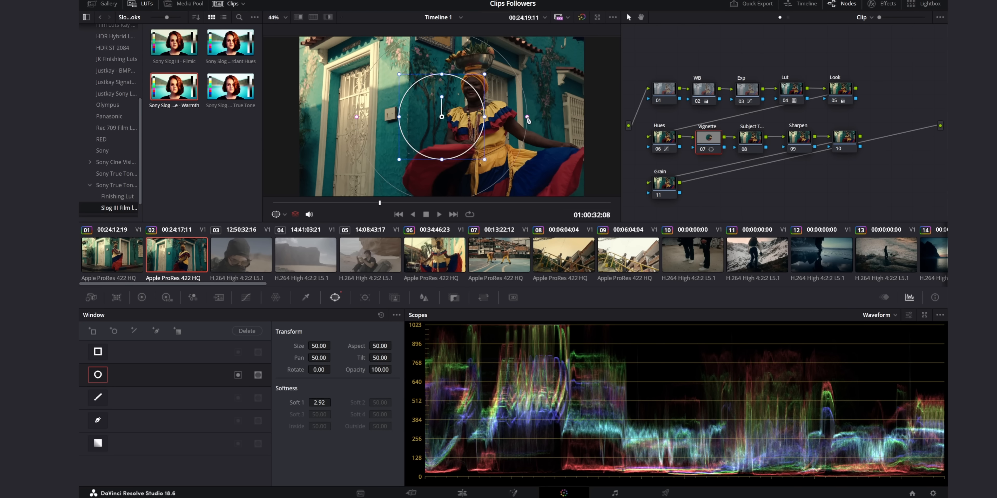
pyautogui.moveTo(485, 117); pyautogui.dragTo(535, 117)
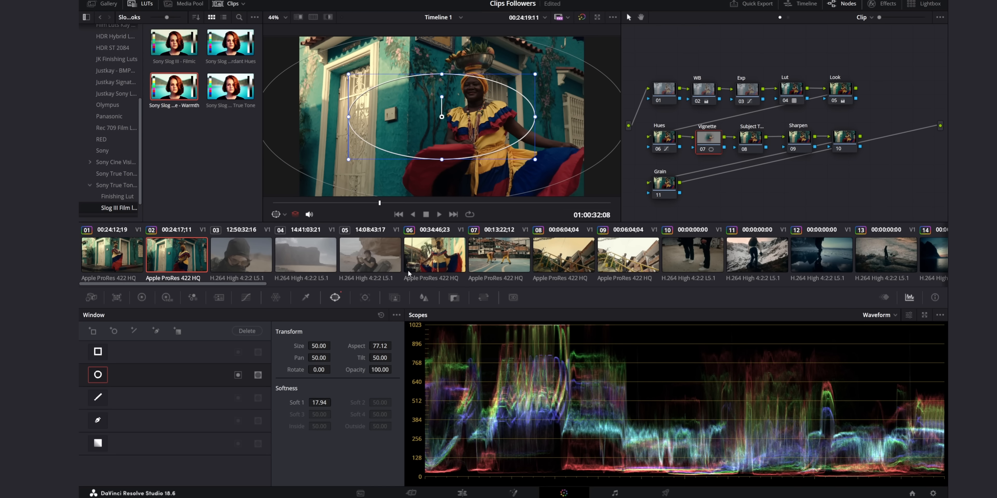
pyautogui.click(238, 374)
# Pull the shadows of the Vignette node's custom curve down slightly to darken the area outside the window.
pyautogui.click(246, 298)
pyautogui.click(277, 316)
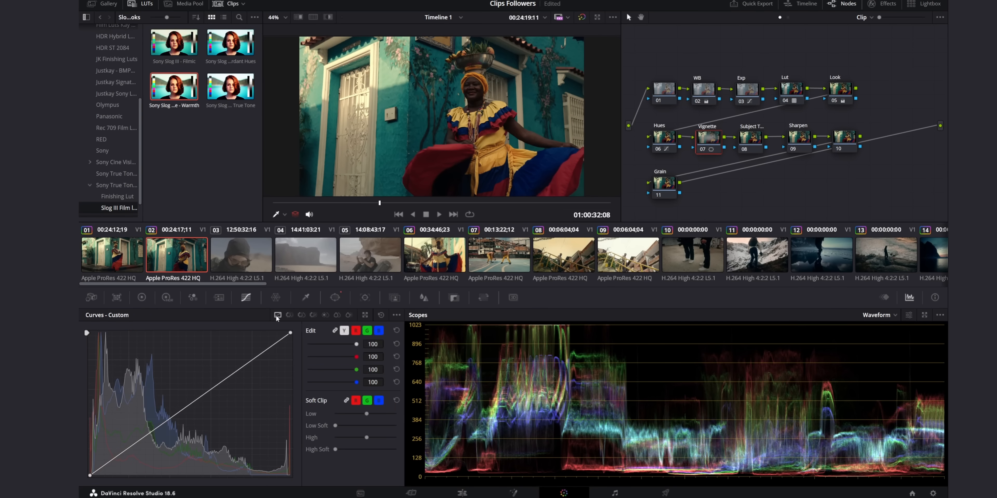
pyautogui.moveTo(153, 436); pyautogui.dragTo(145, 447)
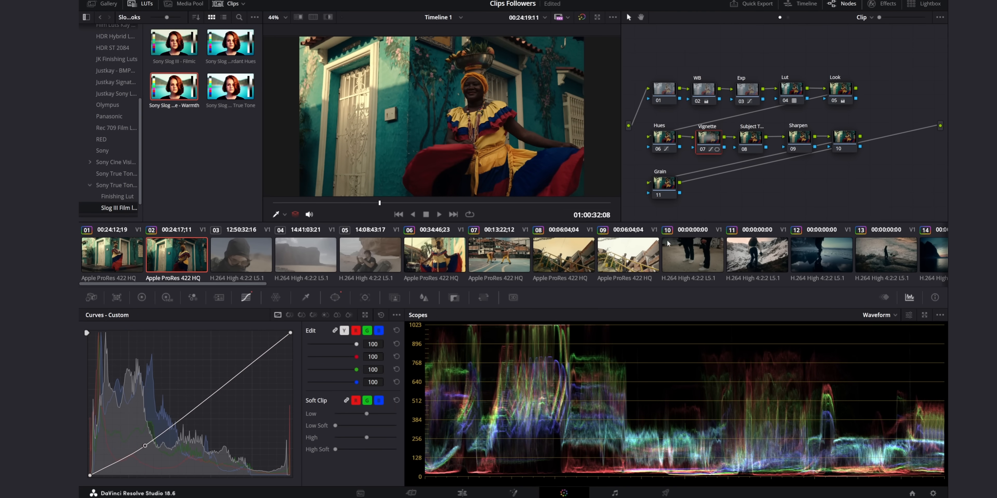
# On the Subject node, create an object Magic Mask from a stroke over the woman's face, track it both ways and check the mask.
pyautogui.click(754, 146)
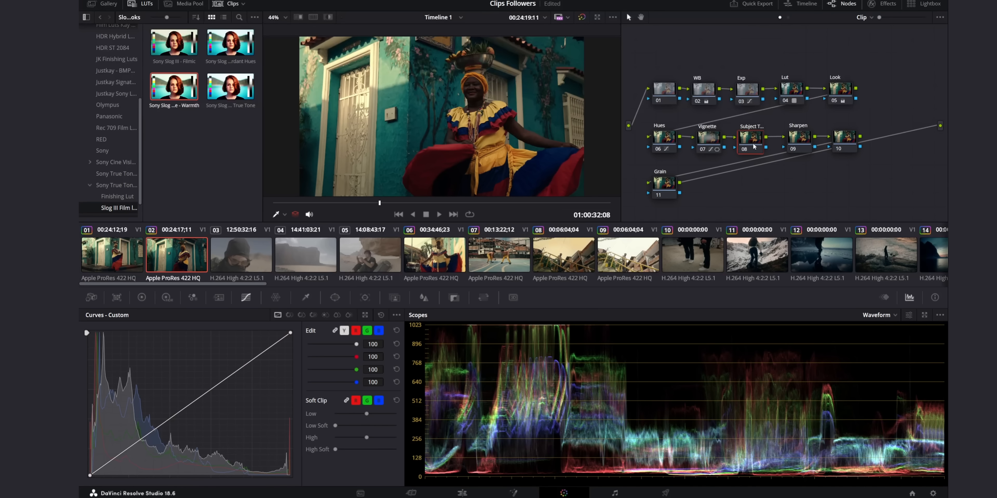
pyautogui.click(393, 298)
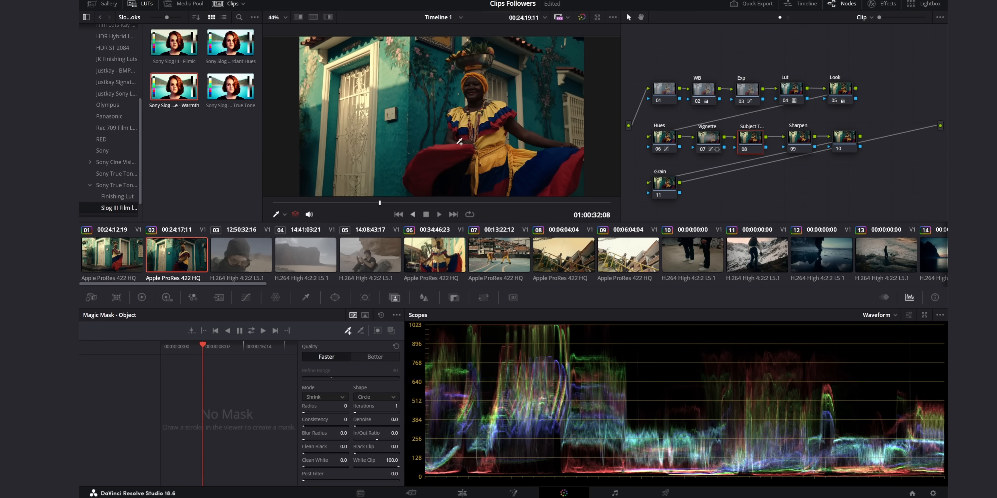
pyautogui.moveTo(482, 88)
pyautogui.mouseDown()
pyautogui.moveTo(473, 77)
pyautogui.moveTo(470, 102)
pyautogui.moveTo(483, 94)
pyautogui.moveTo(481, 82)
pyautogui.mouseUp()
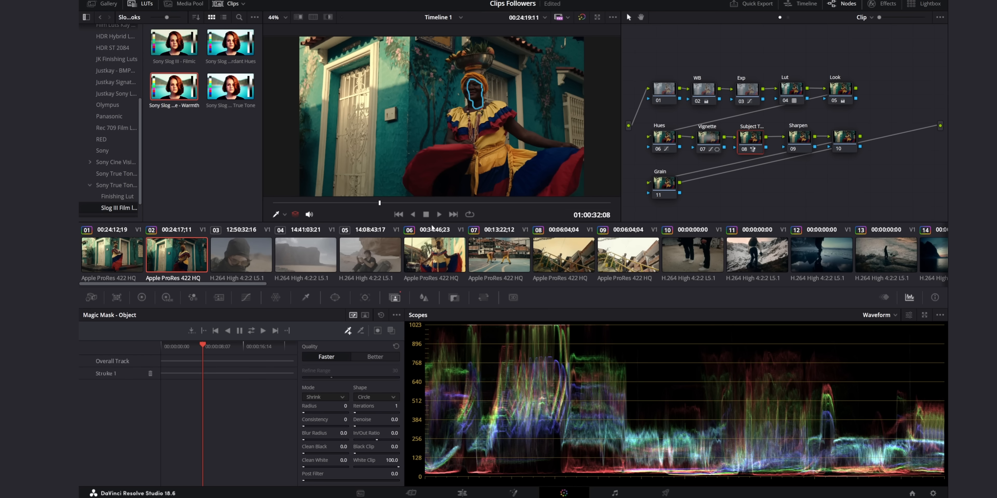
pyautogui.click(250, 331)
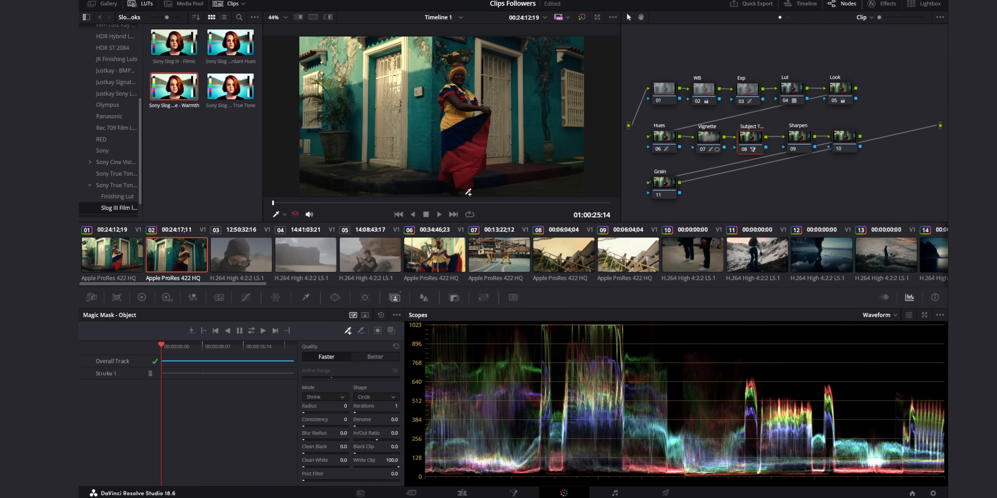
pyautogui.click(475, 203)
pyautogui.click(389, 331)
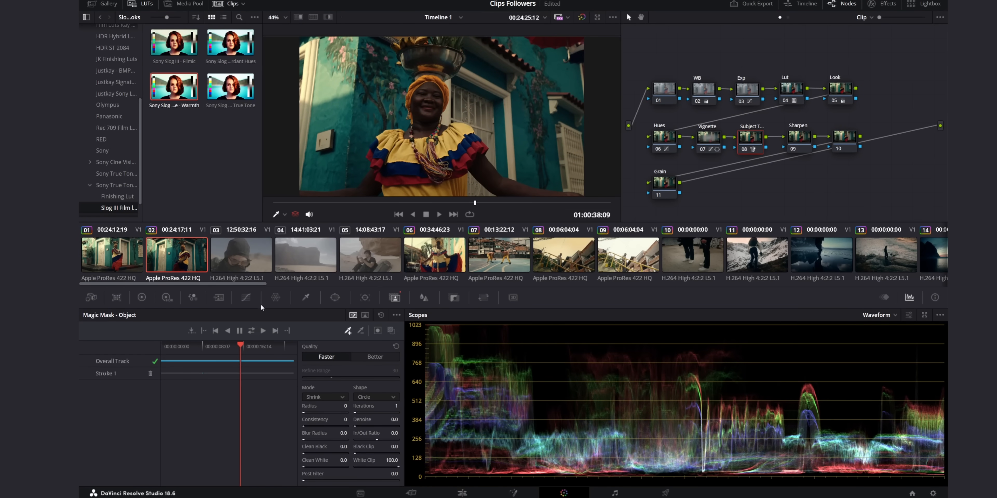
# Raise the upper midtones of the Subject node's custom curve slightly and compare the shot with the node off and on.
pyautogui.click(246, 297)
pyautogui.moveTo(223, 382); pyautogui.dragTo(215, 377)
pyautogui.click(343, 204)
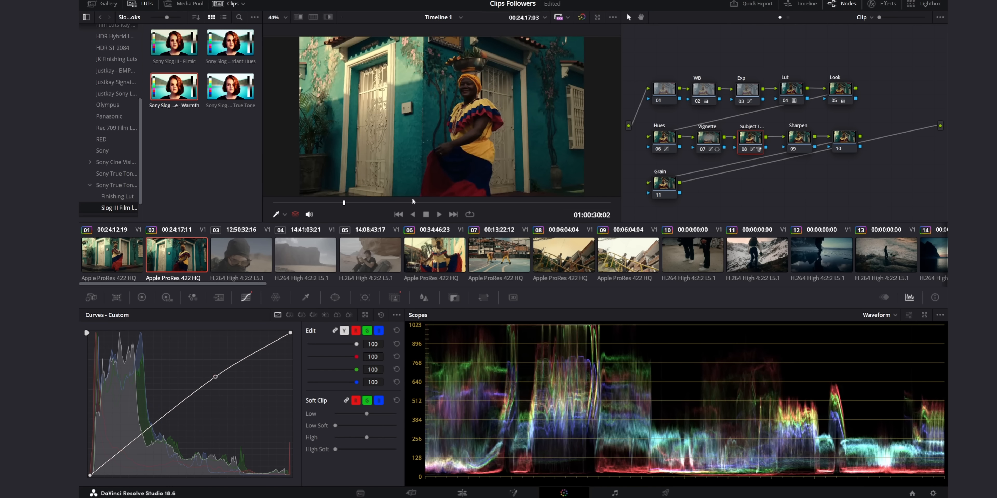
pyautogui.click(743, 149)
pyautogui.click(743, 150)
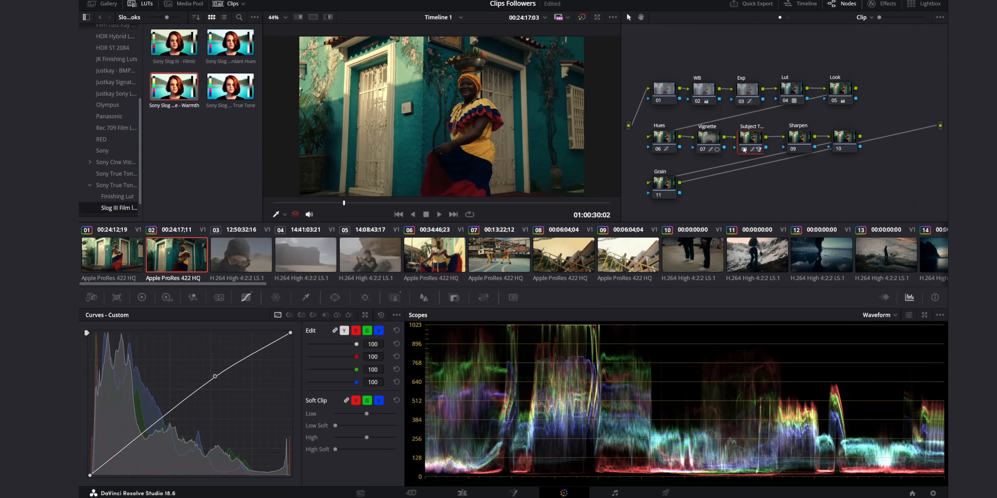
# Sharpen the image on the Sharpen node by setting the linked blur radius to 0.48.
pyautogui.click(797, 138)
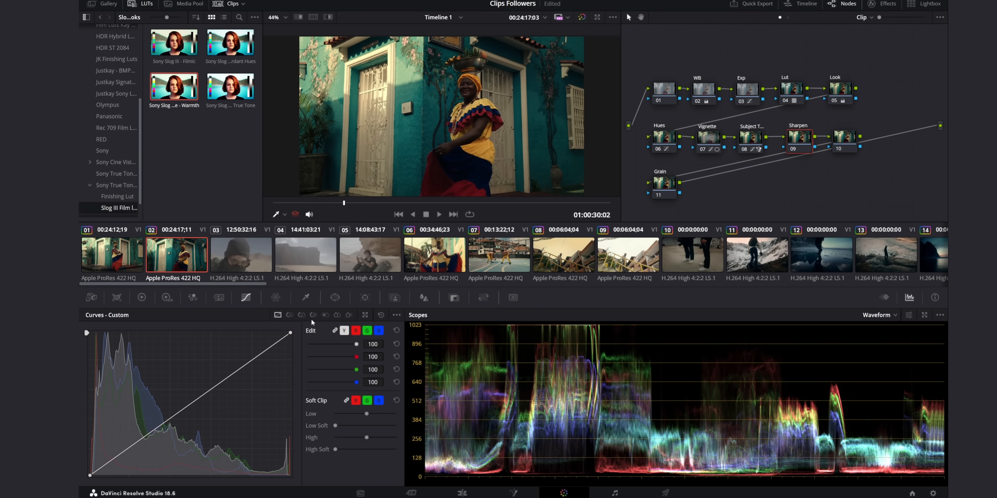
pyautogui.click(425, 298)
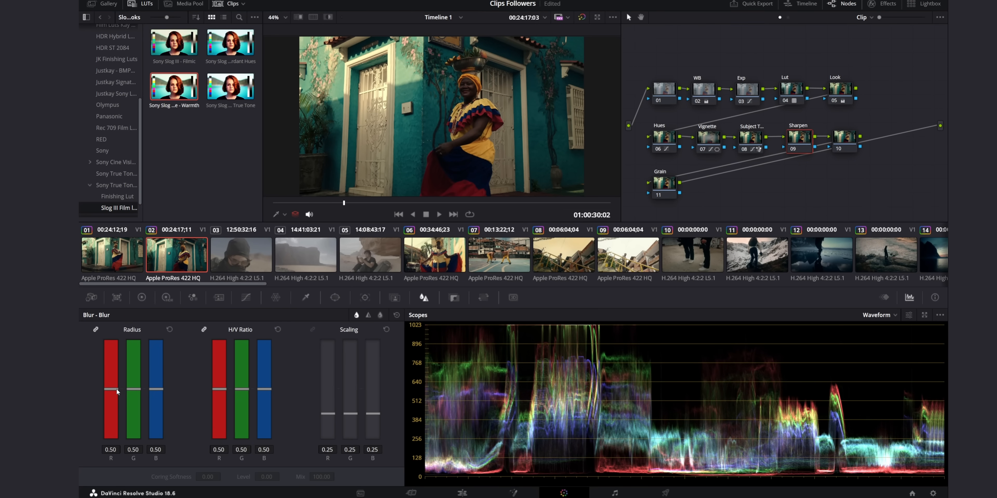
pyautogui.moveTo(116, 388); pyautogui.dragTo(115, 392)
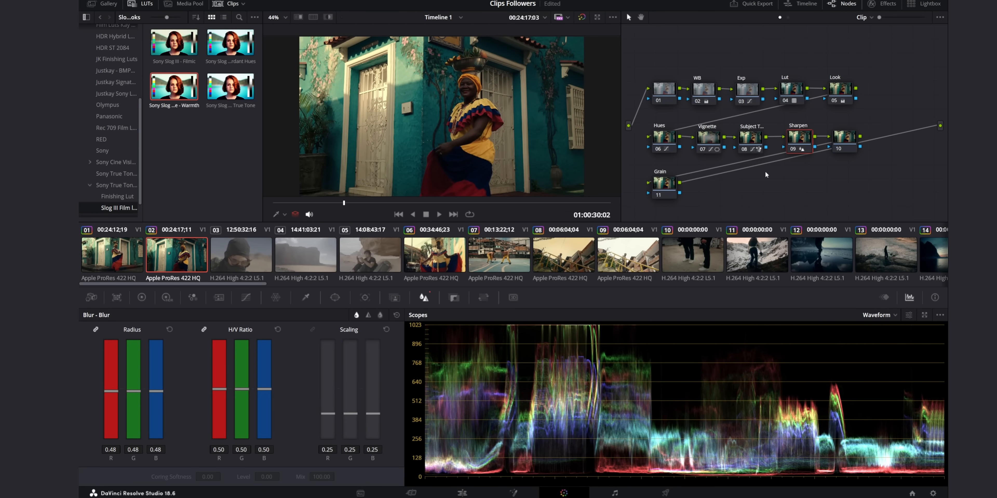
# Add a serial node after the Grain node and apply the Bleach Finishing Luts Justkay LUT to it.
pyautogui.click(672, 186)
pyautogui.moveTo(843, 141); pyautogui.dragTo(844, 137)
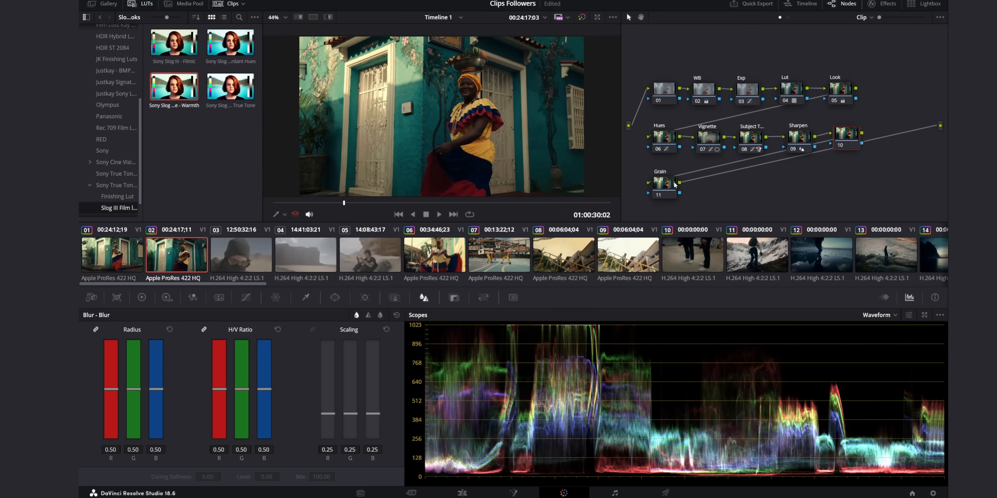
pyautogui.click(673, 186)
pyautogui.hotkey('alt', 's')
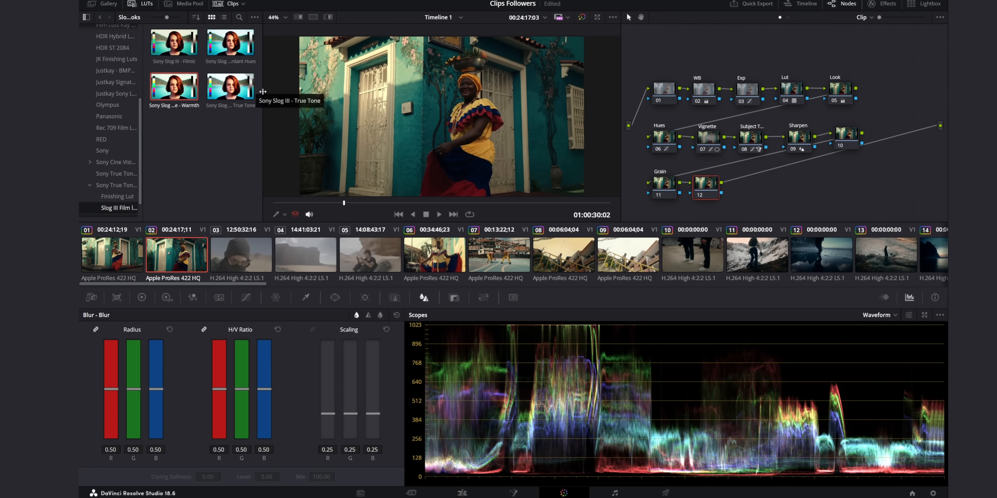
pyautogui.click(137, 195)
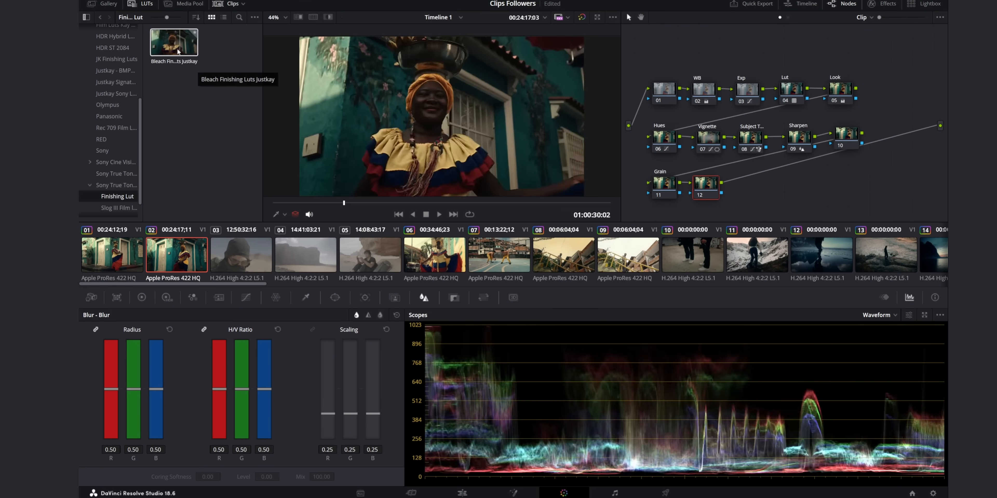
pyautogui.moveTo(172, 46); pyautogui.dragTo(713, 179)
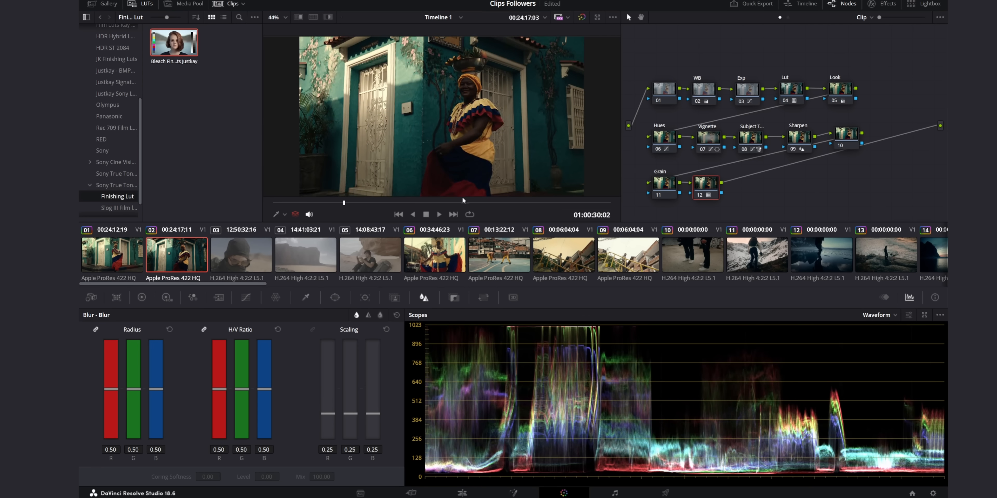
# Reduce the finishing LUT's strength by setting the key output gain of node 12 to 0.750.
pyautogui.moveTo(463, 203); pyautogui.dragTo(337, 201)
pyautogui.click(453, 297)
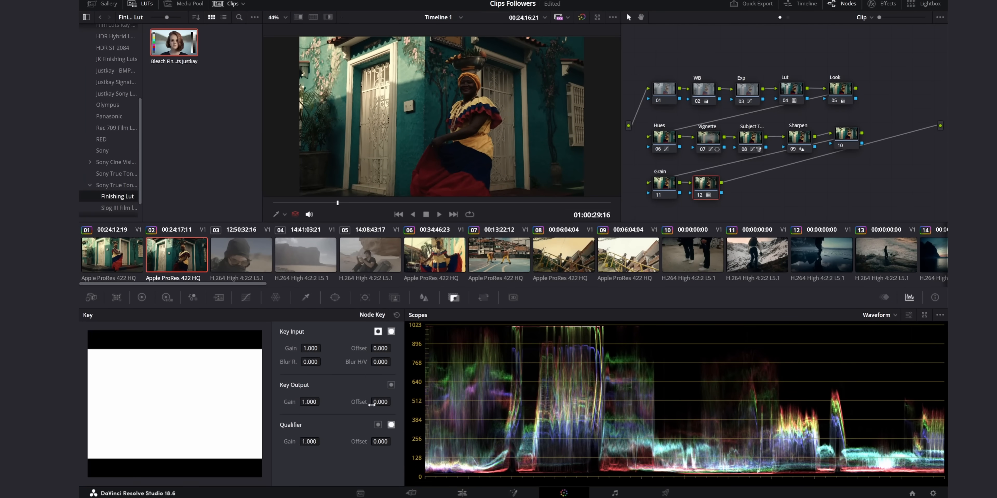
pyautogui.moveTo(309, 402); pyautogui.dragTo(291, 402)
pyautogui.moveTo(703, 184); pyautogui.dragTo(710, 184)
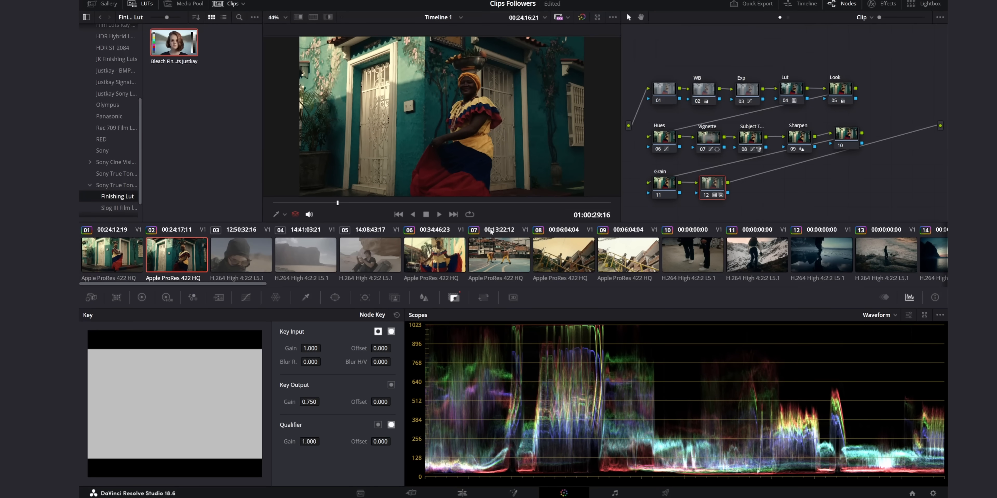
pyautogui.press('space')
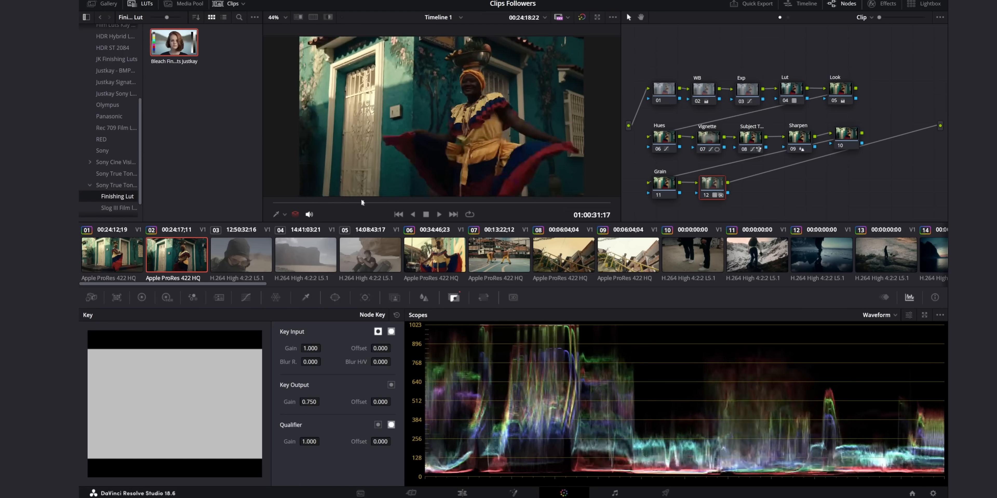
pyautogui.hotkey('alt', 's')
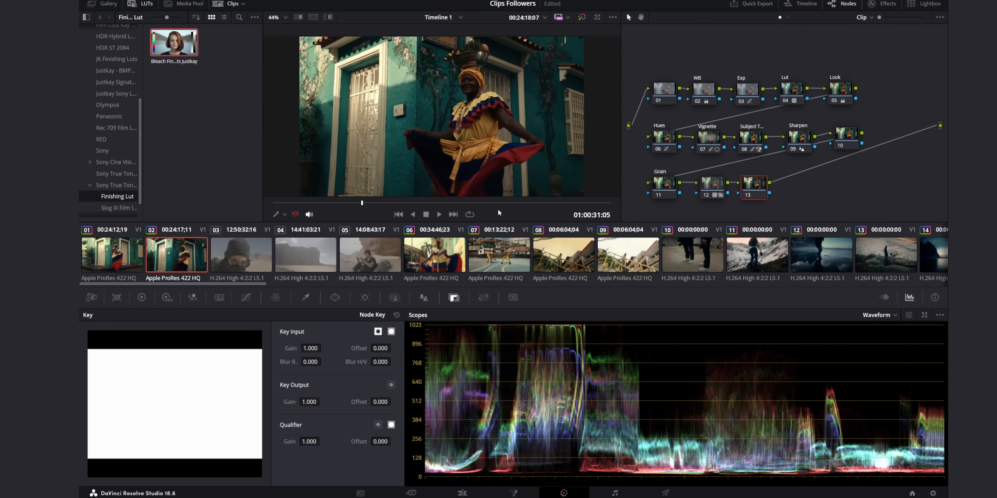
pyautogui.moveTo(497, 207); pyautogui.dragTo(307, 204)
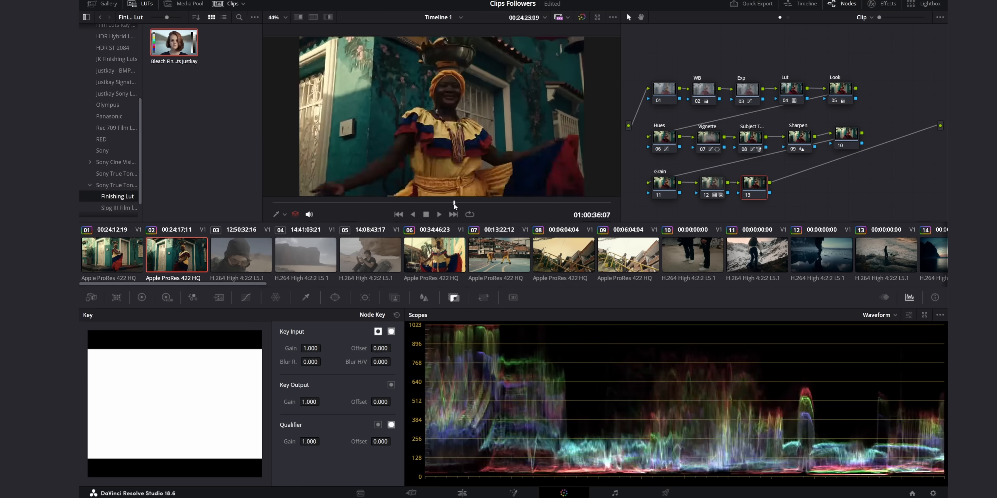
pyautogui.click(667, 139)
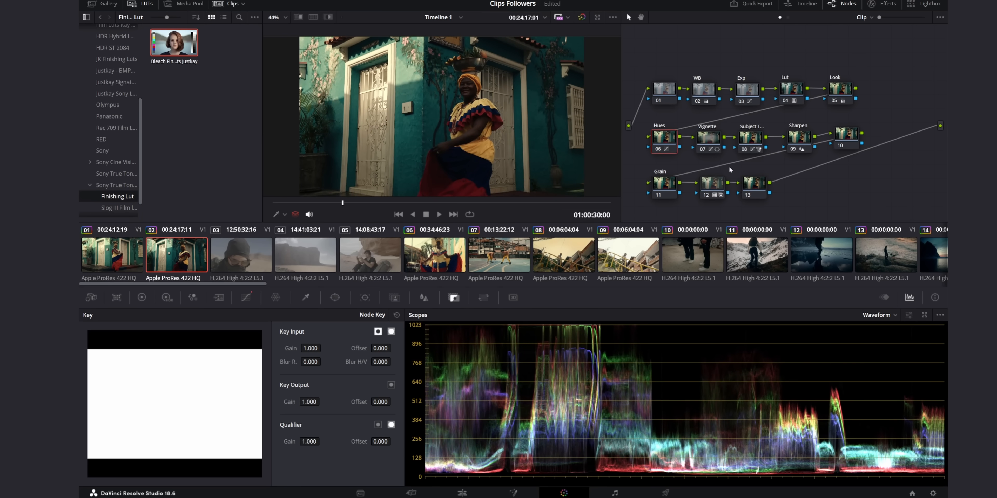
pyautogui.click(754, 184)
pyautogui.press('Delete')
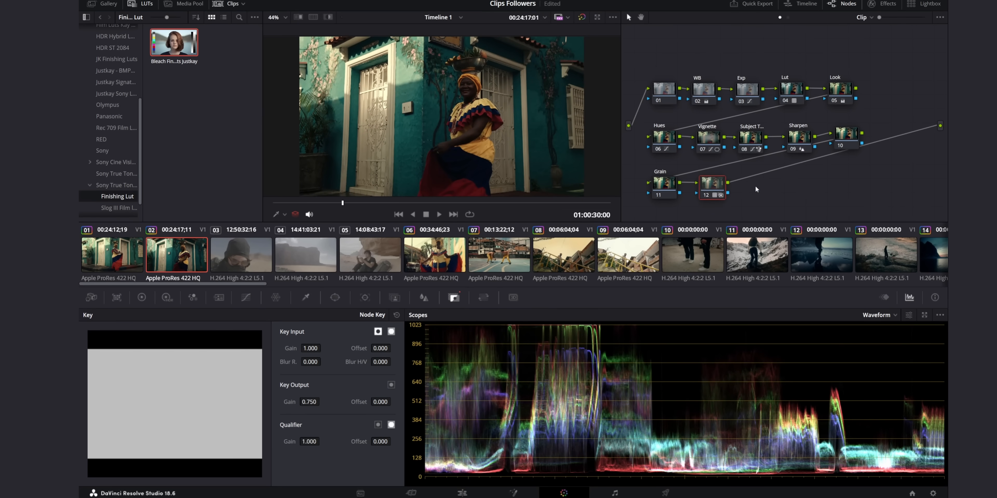
# Apply the Film Grain effect with the 16mm preset to the Grain node and play back the graded clip.
pyautogui.click(674, 188)
pyautogui.click(883, 4)
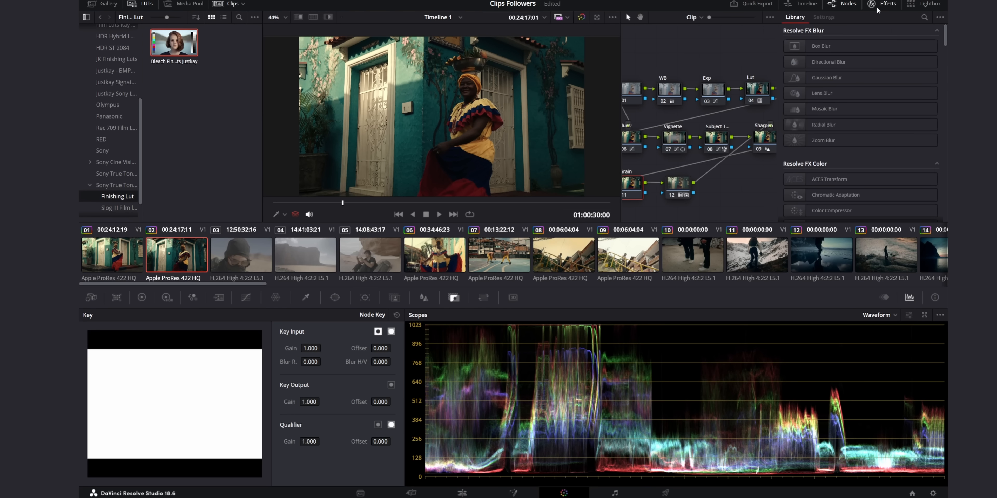
pyautogui.click(924, 19)
pyautogui.write('grain')
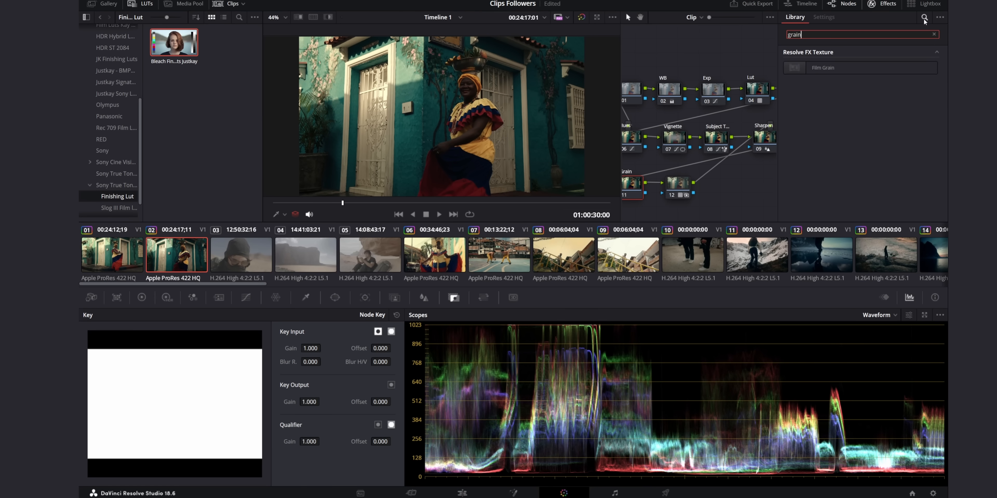
pyautogui.moveTo(817, 68); pyautogui.dragTo(637, 189)
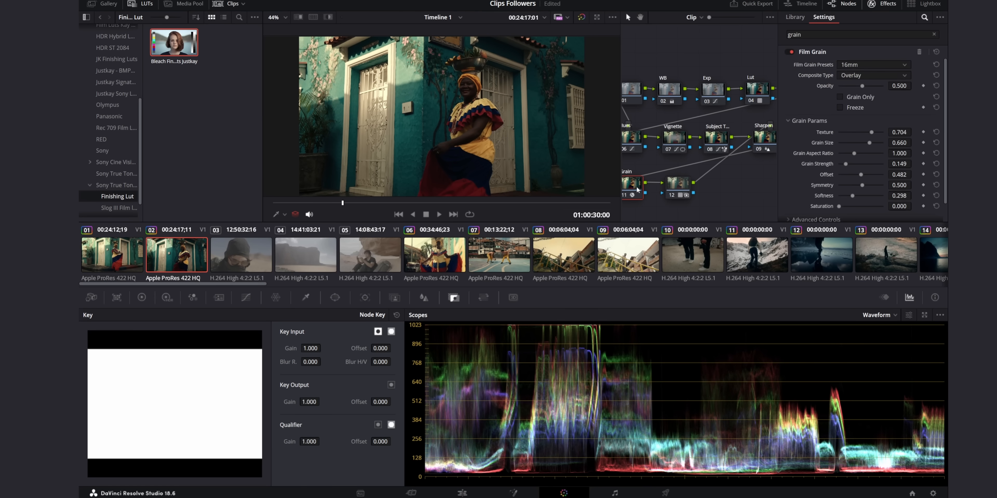
pyautogui.click(848, 69)
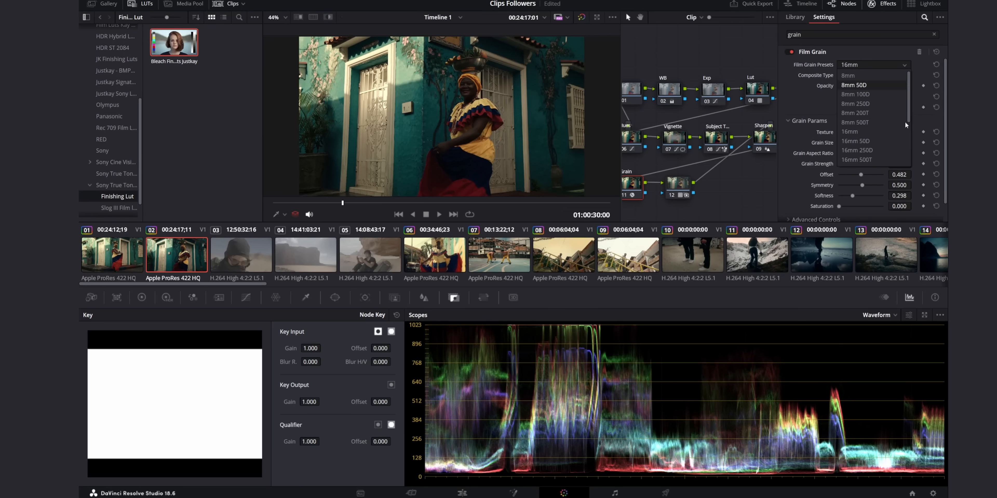
pyautogui.click(871, 131)
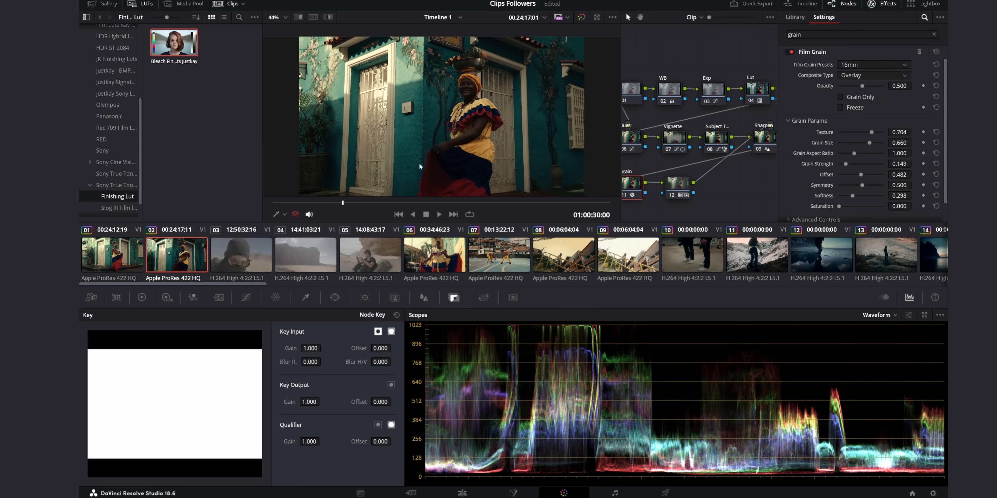
pyautogui.moveTo(417, 201); pyautogui.dragTo(314, 202)
pyautogui.press('space')
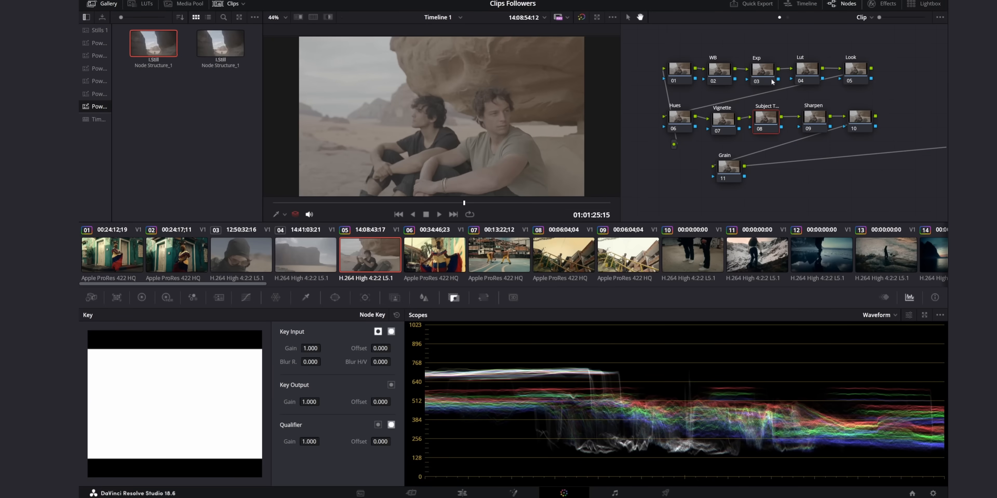
# Apply the Sony Slog III - True Tone - Warmth LUT to the Lut node of clip 05.
pyautogui.click(798, 78)
pyautogui.click(140, 4)
pyautogui.click(119, 208)
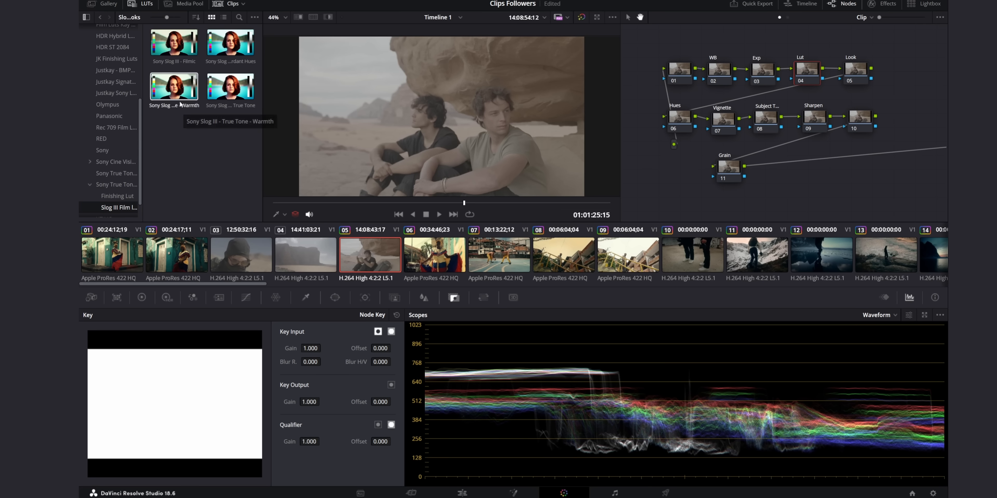
pyautogui.moveTo(174, 87); pyautogui.dragTo(813, 72)
# Cool the shot of the two men by setting the WB node's temperature to -330.
pyautogui.hotkey('shift', ';')
pyautogui.hotkey('shift', ';')
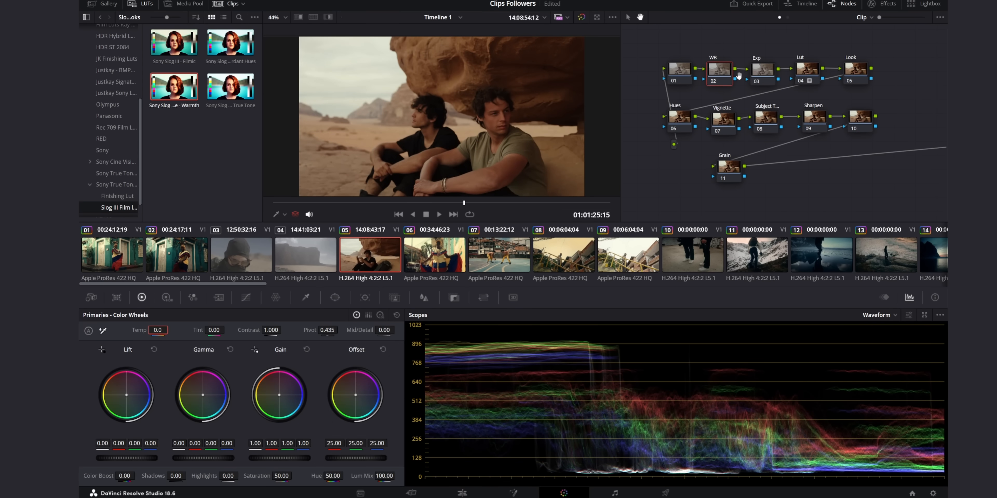
pyautogui.click(721, 76)
pyautogui.moveTo(164, 331); pyautogui.dragTo(151, 331)
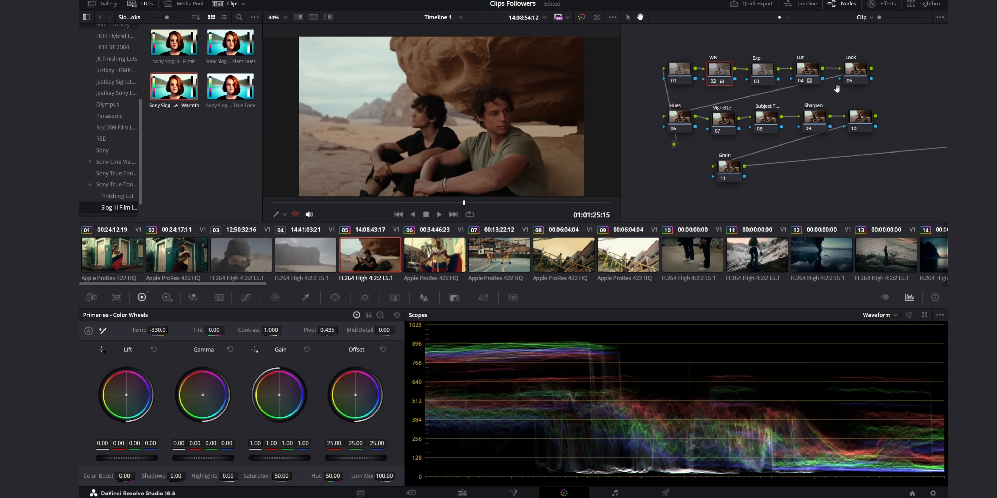
# Add a circular window to the Vignette node, widened around both men to about 71.88 aspect with about 16.11 softness.
pyautogui.click(857, 74)
pyautogui.moveTo(745, 166); pyautogui.dragTo(701, 166)
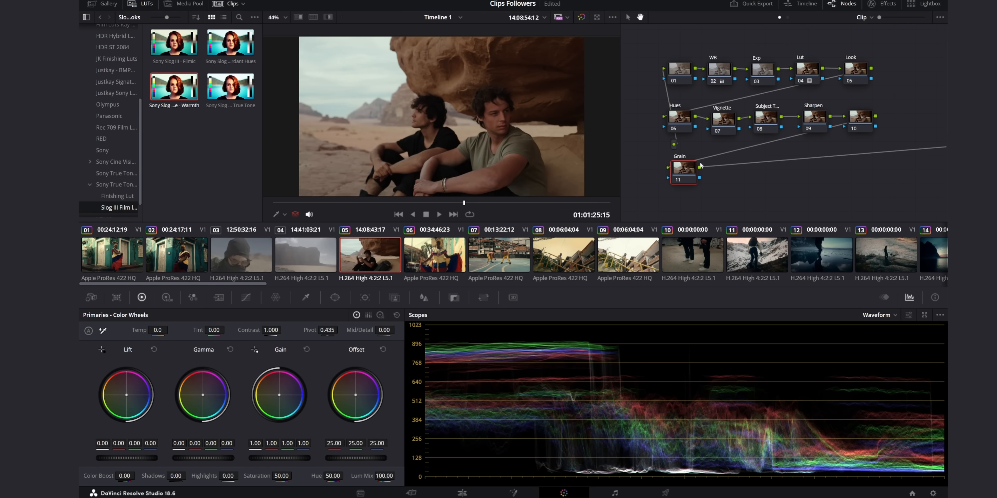
pyautogui.click(848, 80)
pyautogui.click(716, 123)
pyautogui.click(335, 297)
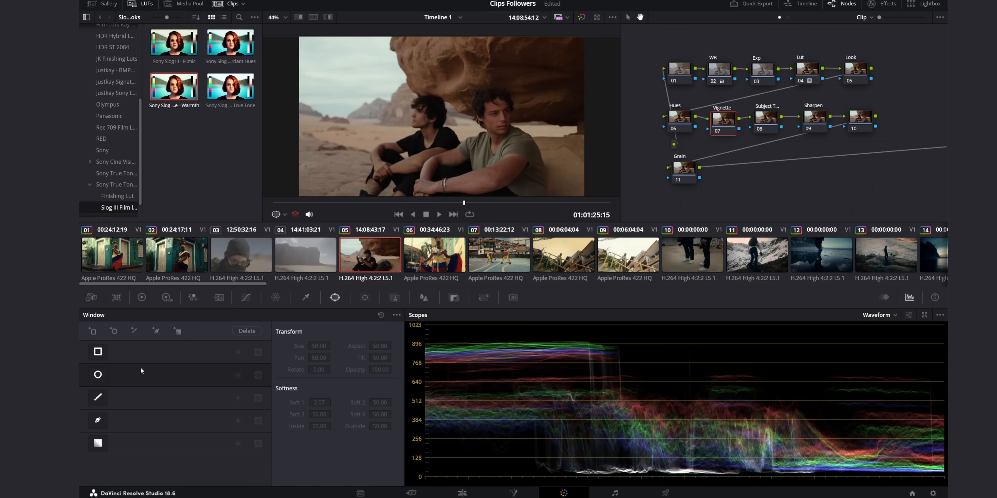
pyautogui.click(98, 375)
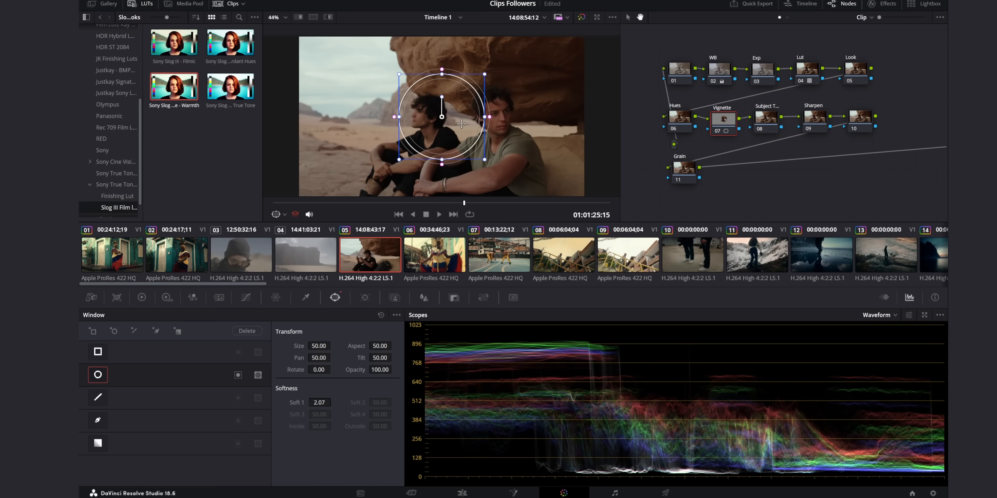
pyautogui.moveTo(491, 119)
pyautogui.mouseDown()
pyautogui.moveTo(525, 120)
pyautogui.moveTo(491, 123)
pyautogui.mouseUp()
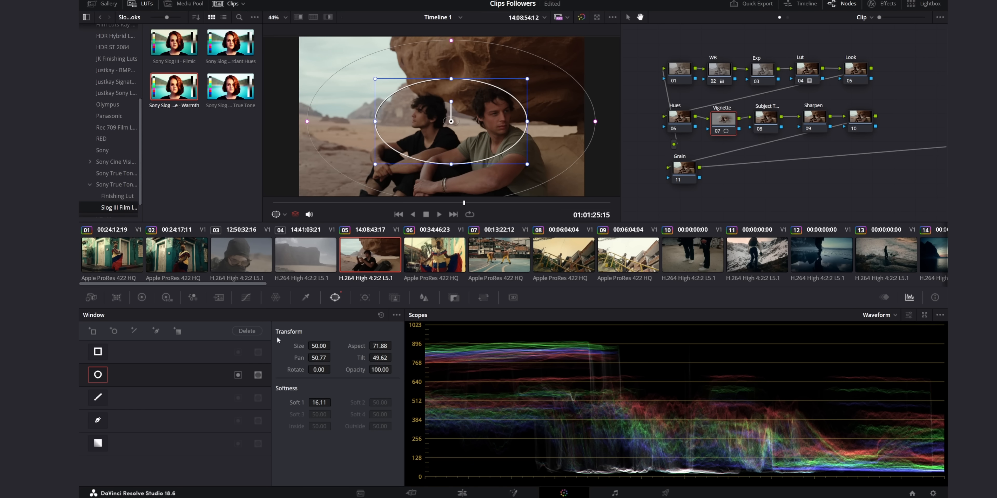
# Darken the Vignette node by pulling down the lower midtones of its custom curve.
pyautogui.click(246, 297)
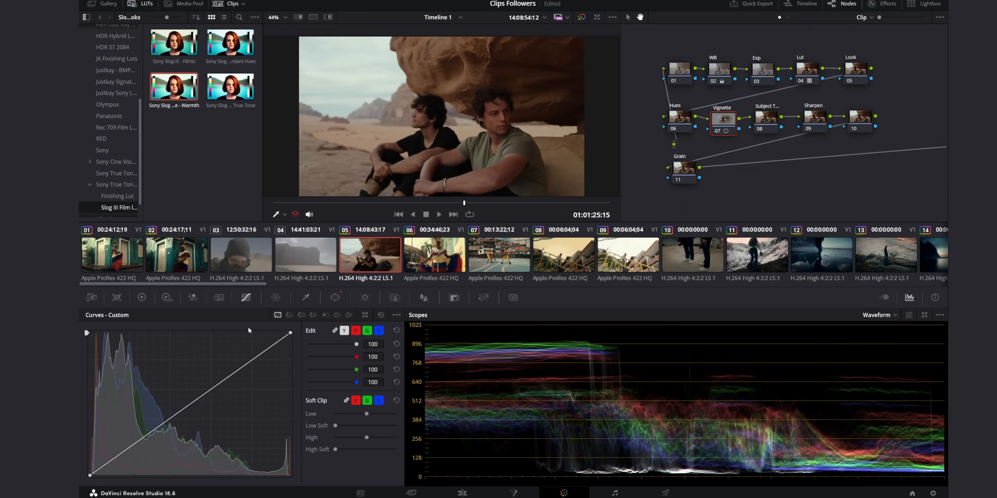
pyautogui.click(143, 441)
pyautogui.moveTo(144, 442); pyautogui.dragTo(147, 447)
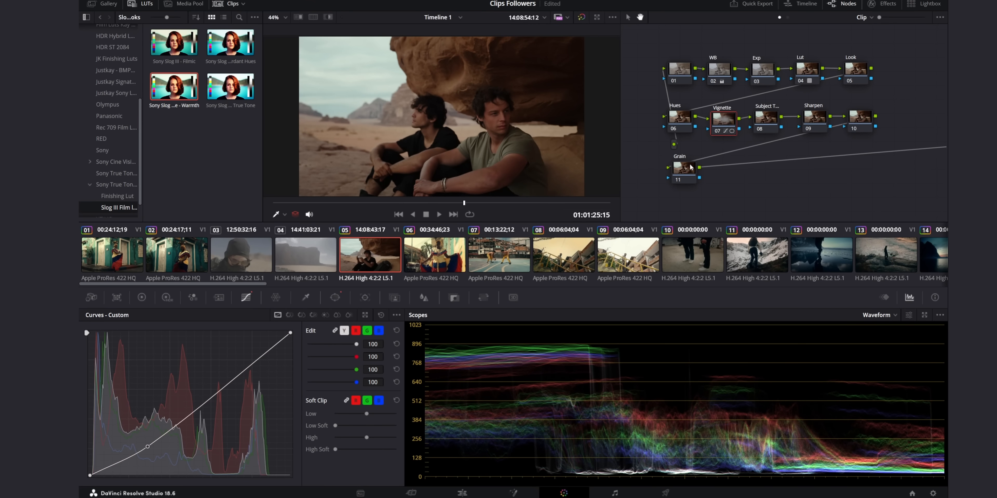
# Sharpen the image on the Sharpen node by lowering the linked RGB blur radius to 0.47.
pyautogui.moveTo(691, 167); pyautogui.dragTo(681, 169)
pyautogui.click(815, 116)
pyautogui.click(423, 297)
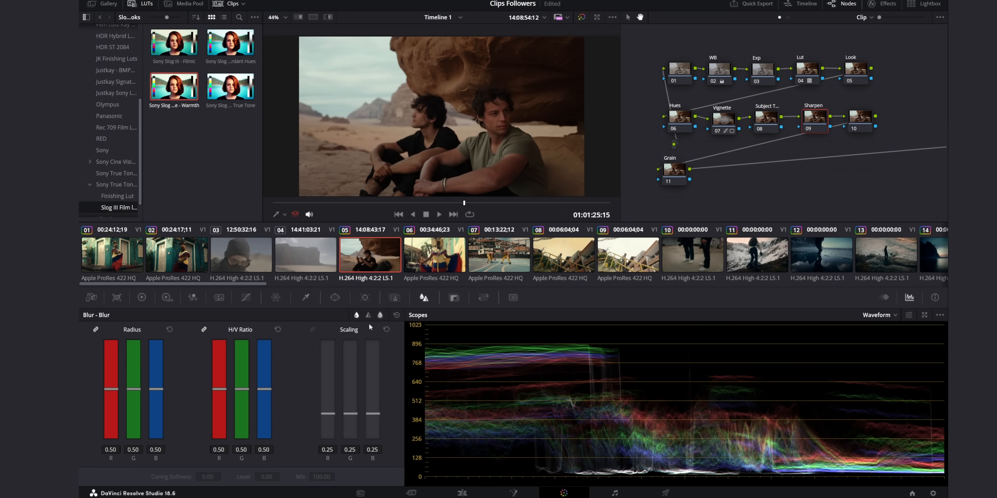
pyautogui.moveTo(113, 389); pyautogui.dragTo(112, 392)
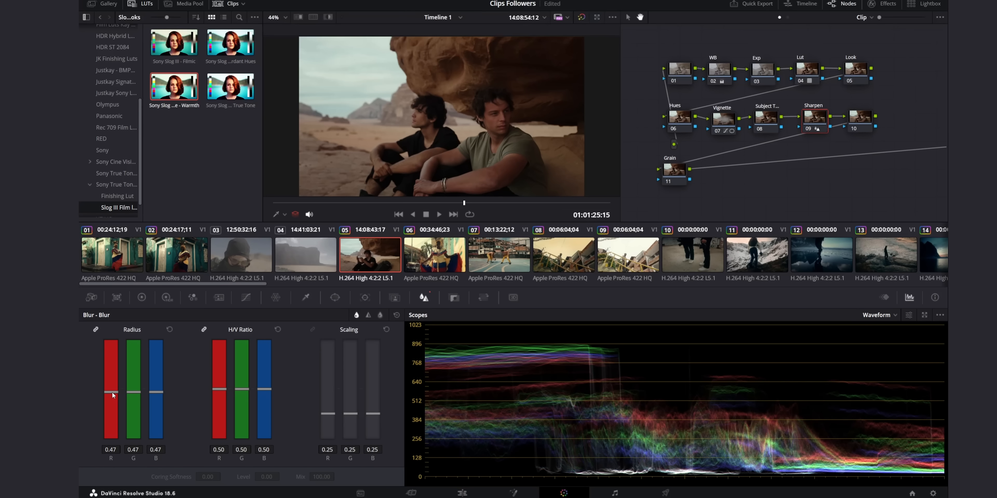
# Apply the Film Grain effect to the Grain node and choose the 35mm 400T preset.
pyautogui.click(681, 182)
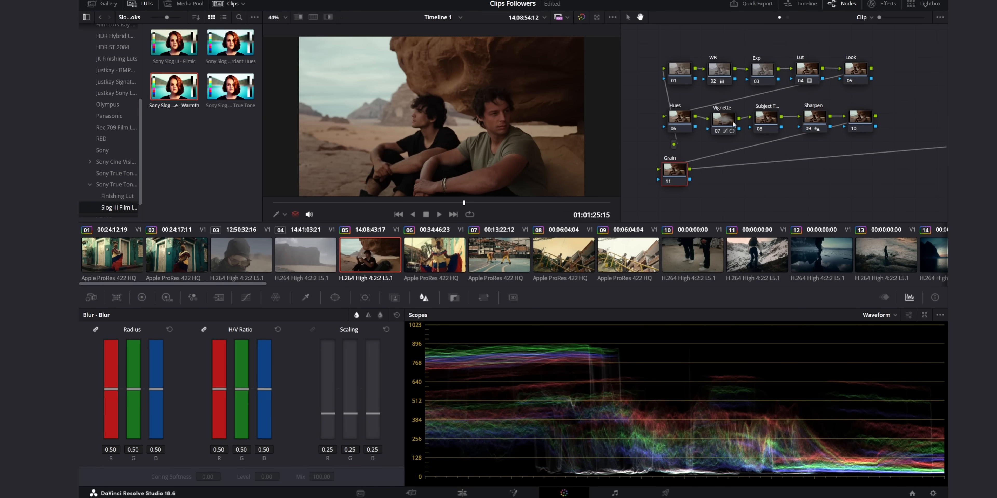
pyautogui.click(873, 4)
pyautogui.moveTo(828, 67); pyautogui.dragTo(640, 170)
pyautogui.click(885, 7)
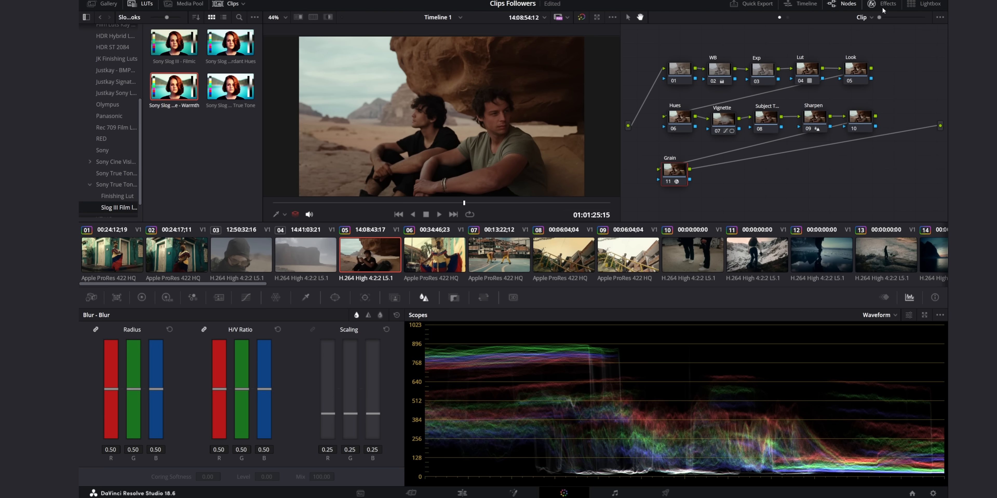
pyautogui.click(883, 9)
pyautogui.click(873, 65)
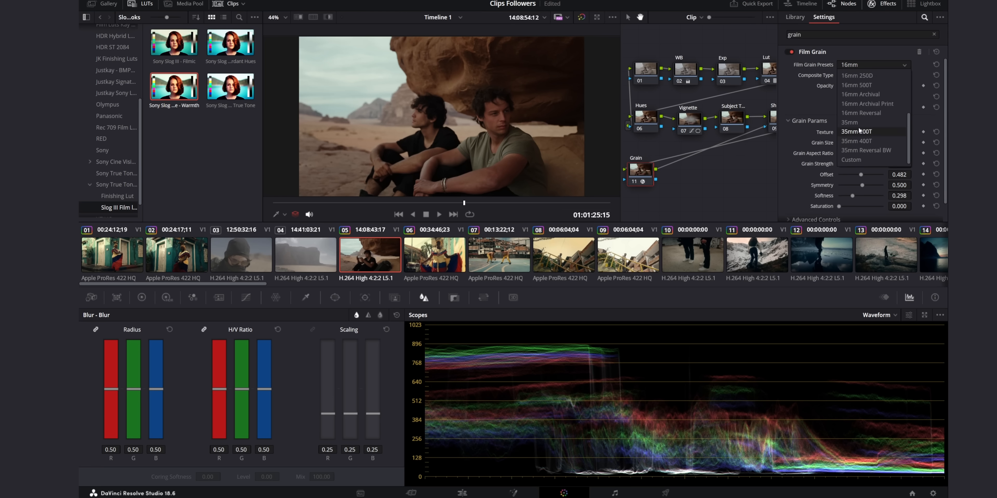
pyautogui.click(857, 142)
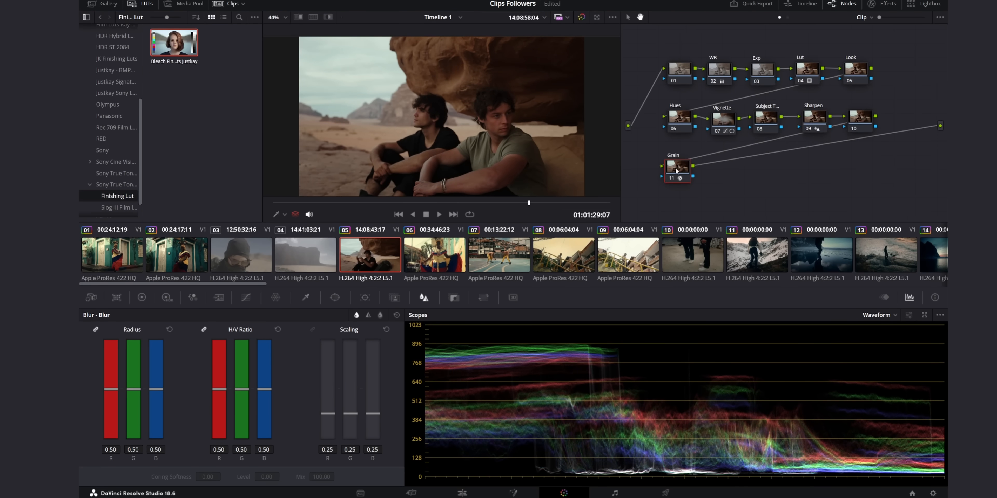
# Add a serial node after the Grain node, apply the Bleach Finishing Luts Justkay LUT to it and review other frames of the clip.
pyautogui.hotkey('alt', 's')
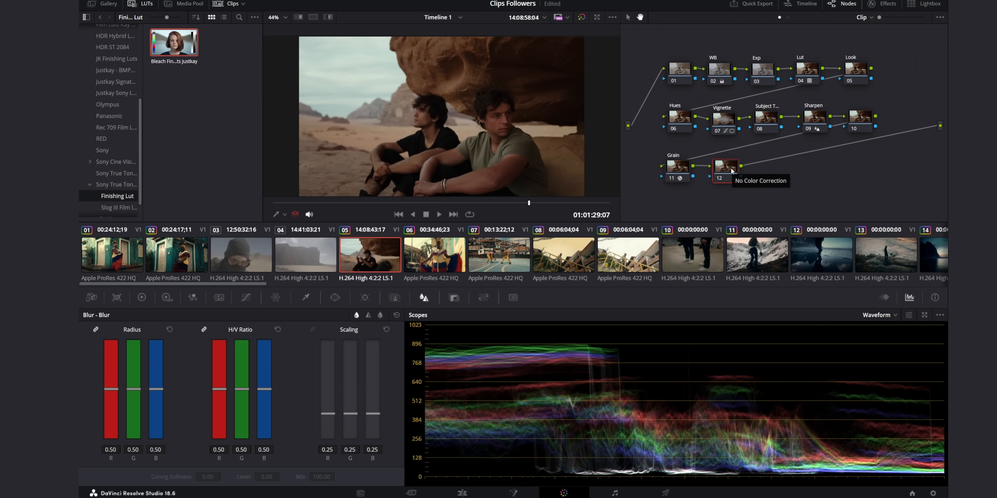
pyautogui.moveTo(174, 42); pyautogui.dragTo(724, 167)
pyautogui.click(491, 202)
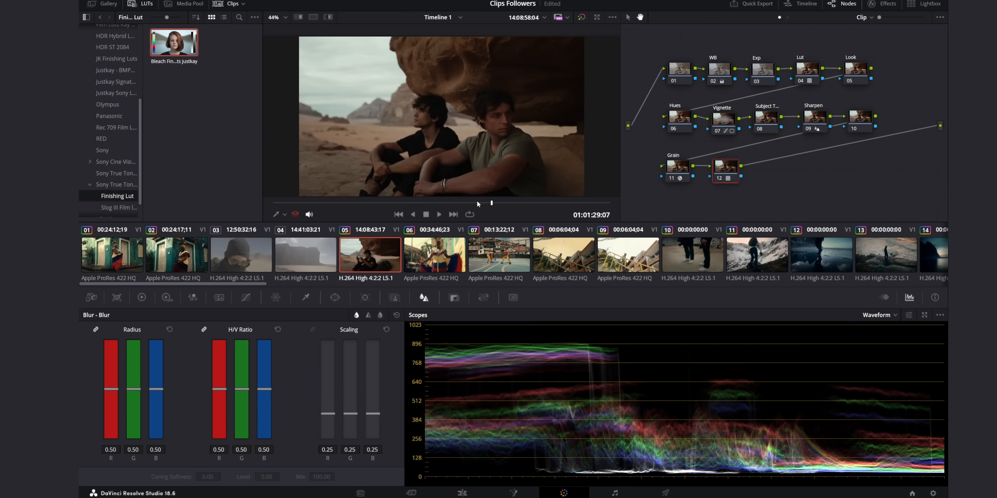
pyautogui.click(448, 203)
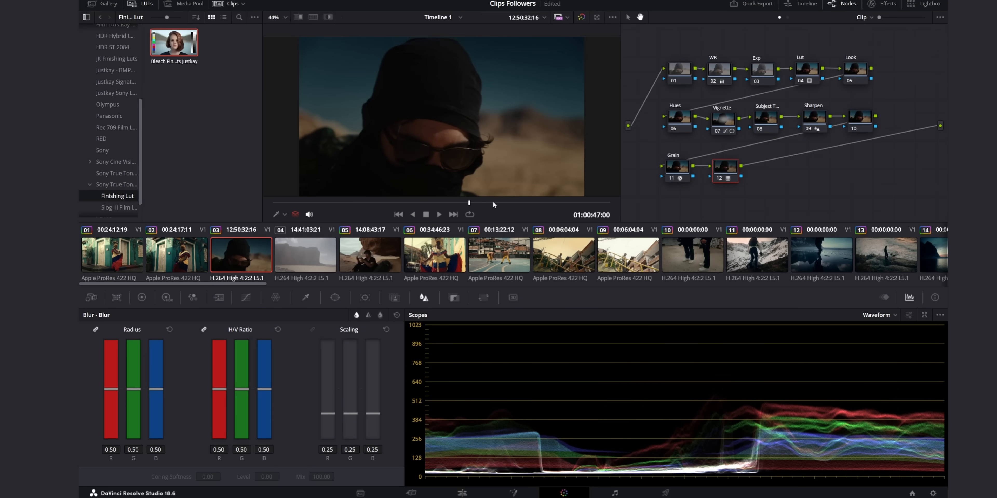
# Toggle the finishing LUT node on and off on clip 03 to compare the hooded man's shot with and without it.
pyautogui.click(718, 179)
pyautogui.click(718, 180)
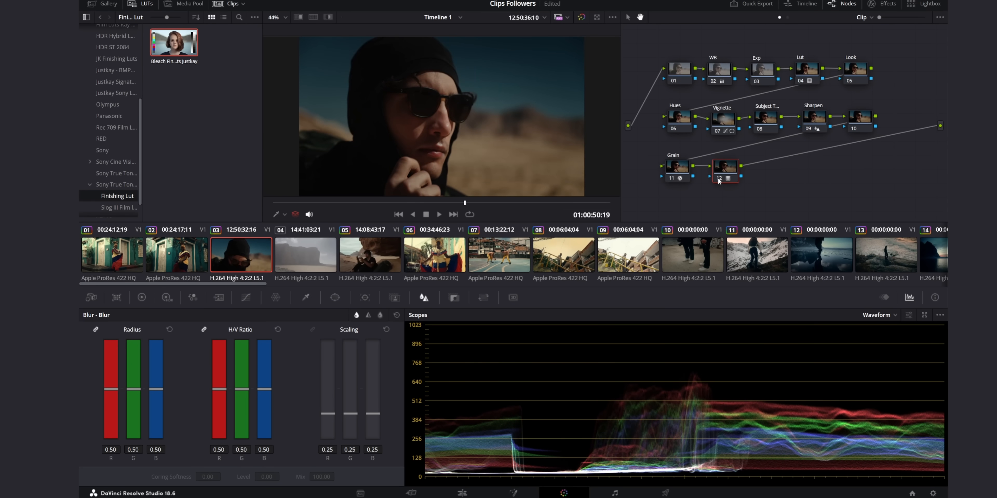
pyautogui.click(718, 179)
pyautogui.click(718, 179)
pyautogui.click(718, 180)
pyautogui.click(718, 180)
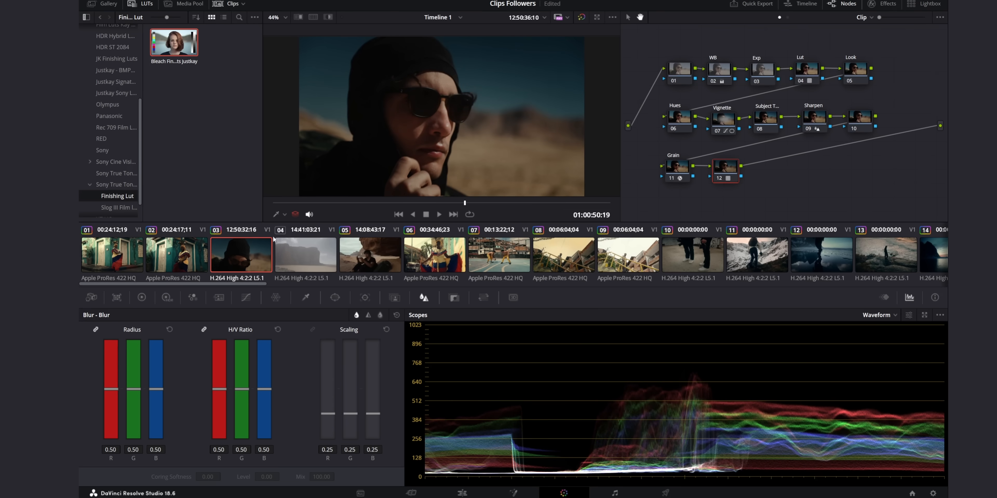
# Open the desert cliff shot in clip 04 and toggle its finishing LUT node to compare the look.
pyautogui.click(311, 261)
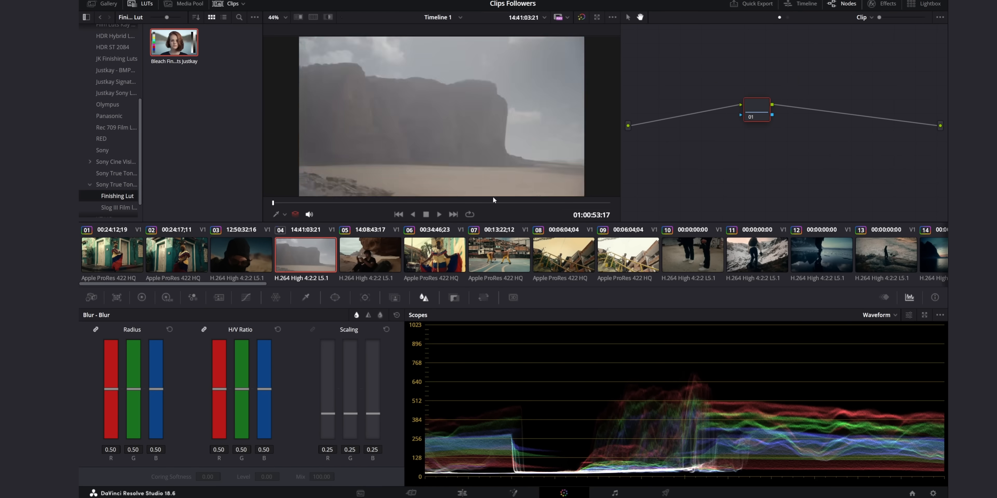
pyautogui.click(474, 202)
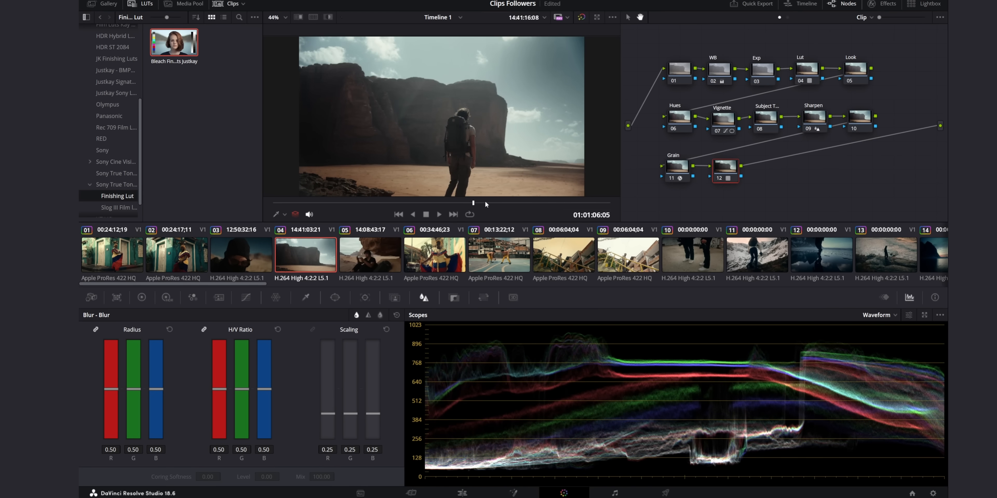
pyautogui.click(719, 179)
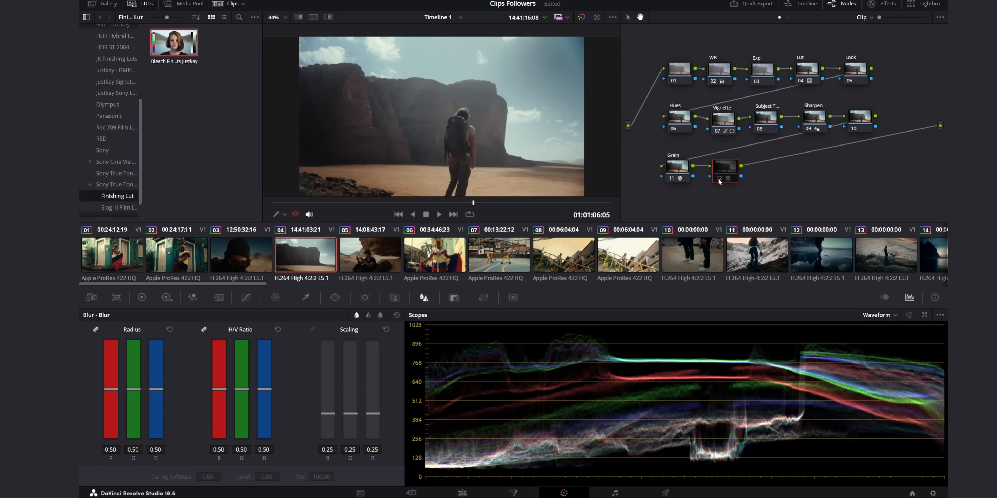
pyautogui.click(718, 179)
pyautogui.click(719, 179)
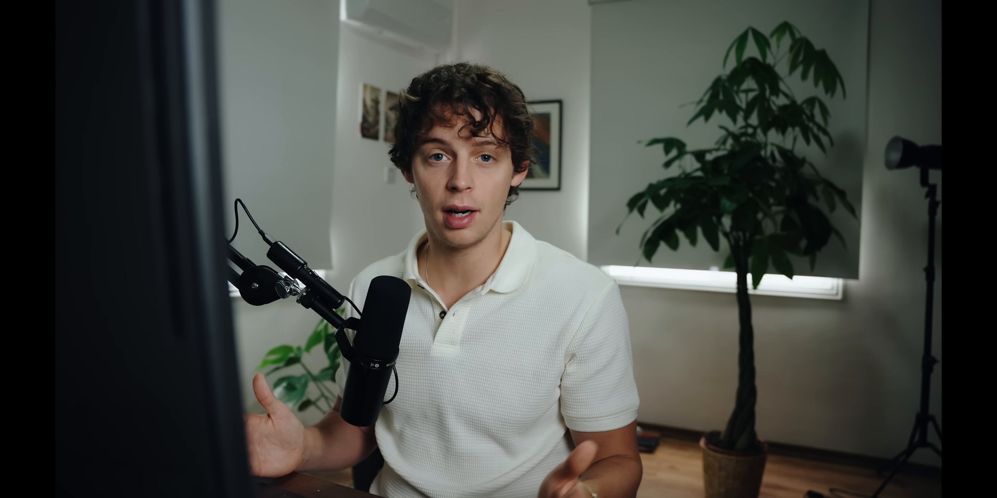